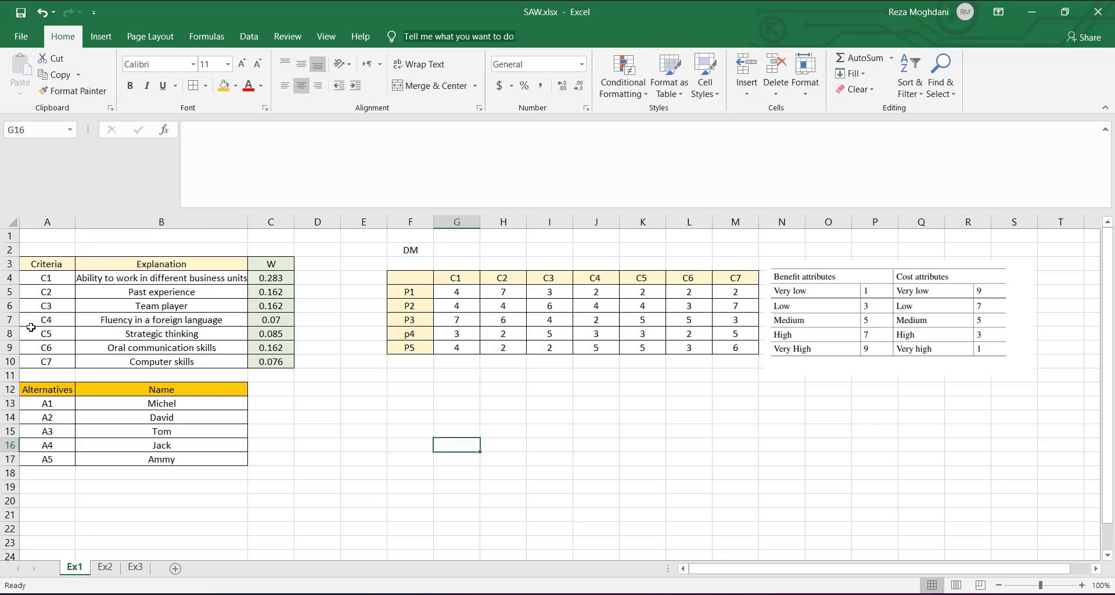
Step: Enter the label "first step" in cell C2 above the weights column
{"action": "left_click", "coordinate": [356, 471]}
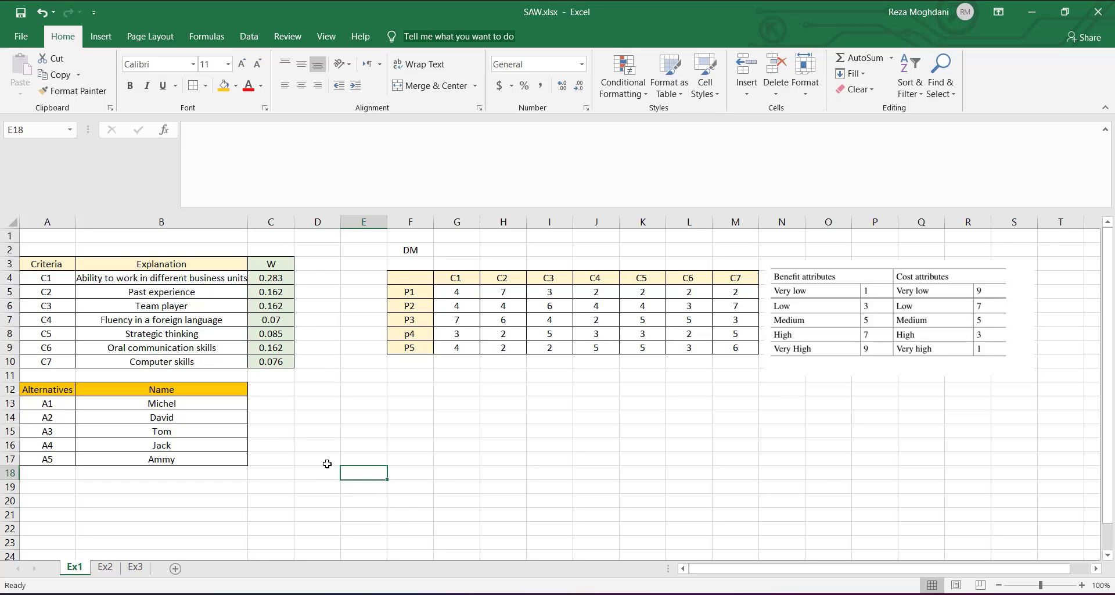
{"action": "left_click", "coordinate": [284, 251]}
{"action": "type", "text": "first step"}
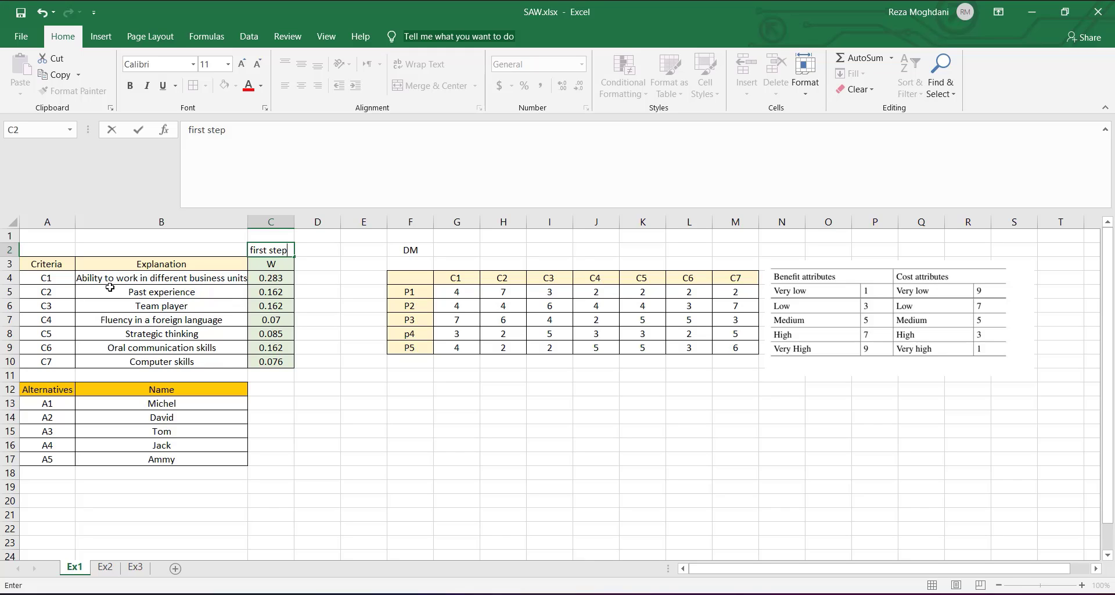
{"action": "left_click", "coordinate": [294, 414]}
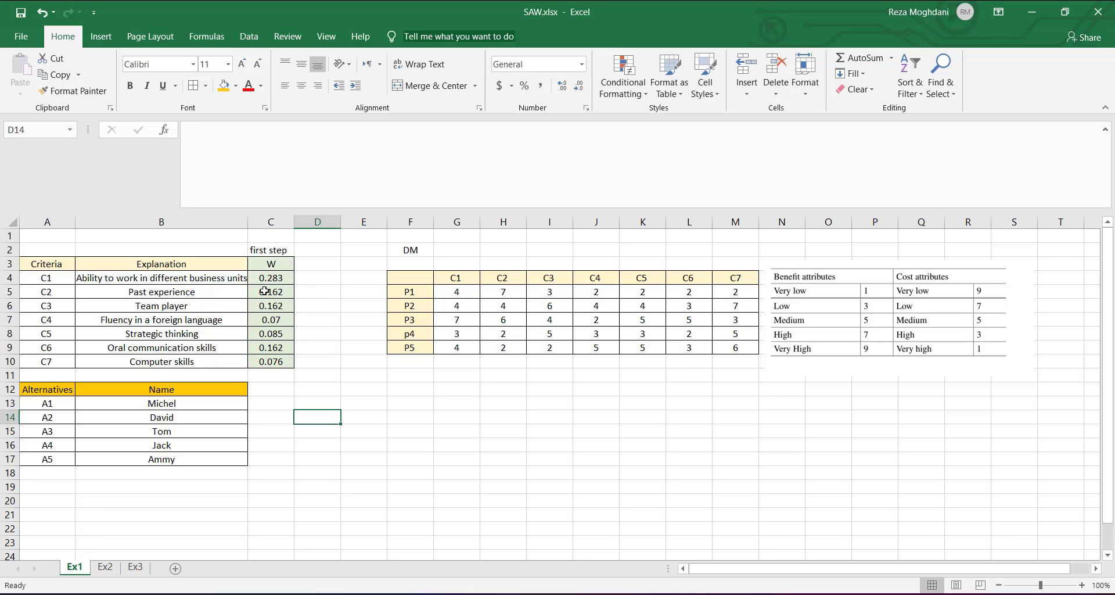
Step: Total the criteria weights C4:C10 with a SUM formula in cell C11
{"action": "left_click", "coordinate": [264, 292]}
{"action": "left_click", "coordinate": [269, 279]}
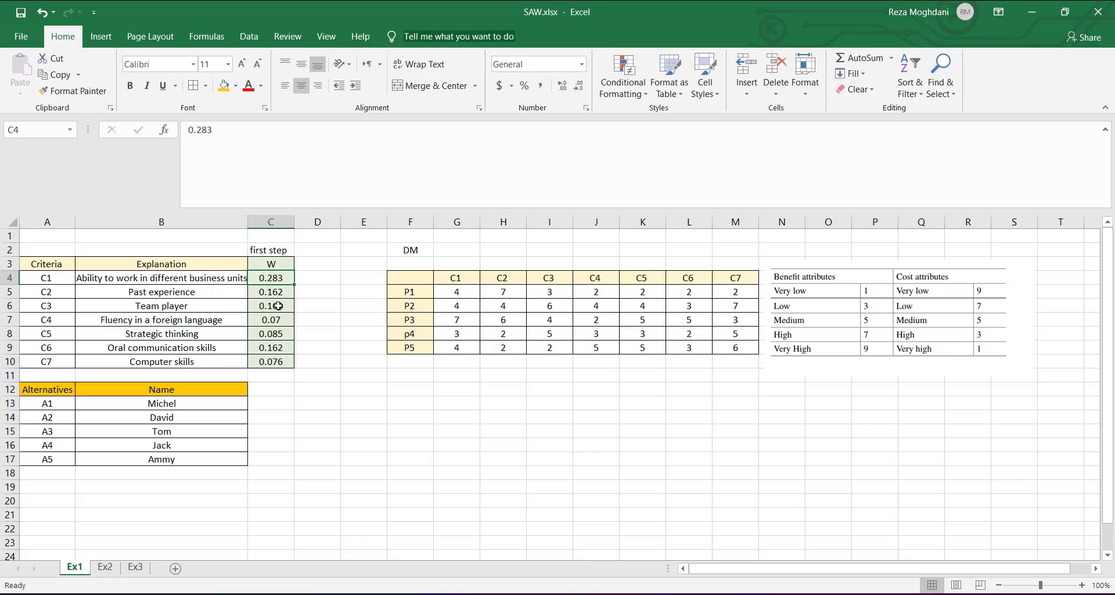
{"action": "left_click", "coordinate": [290, 360]}
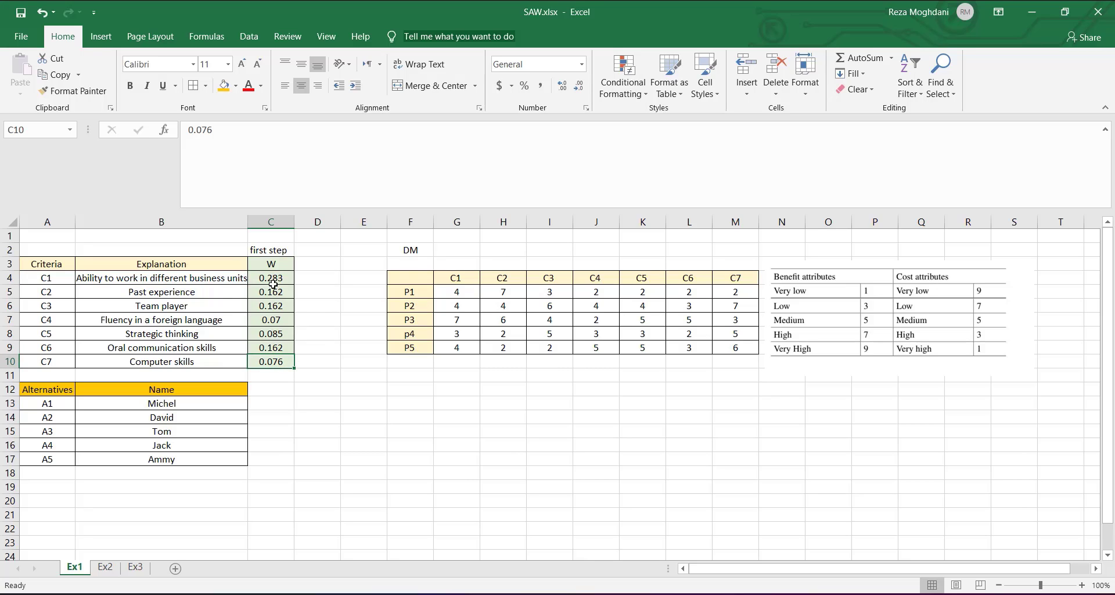
{"action": "left_click", "coordinate": [275, 374]}
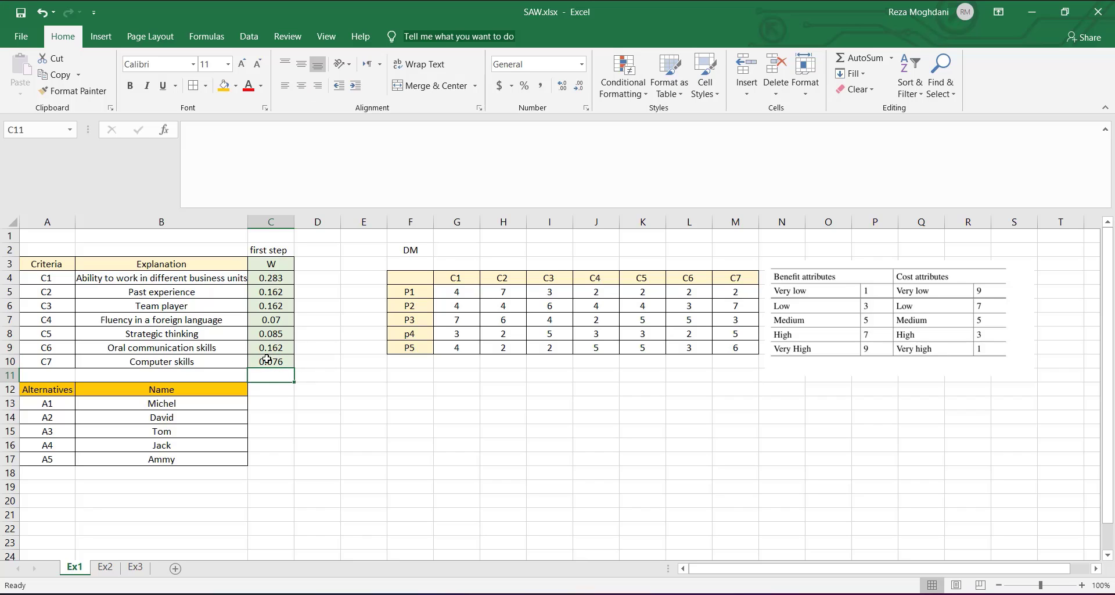
{"action": "type", "text": "=sum("}
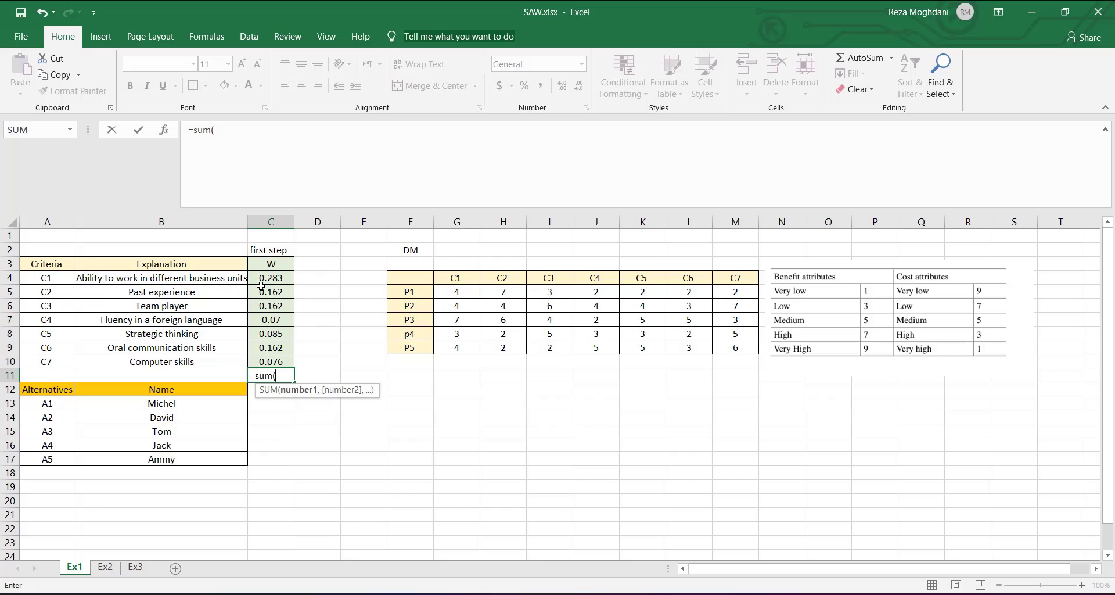
{"action": "left_click_drag", "start_coordinate": [261, 285], "coordinate": [259, 363]}
{"action": "type", "text": ")"}
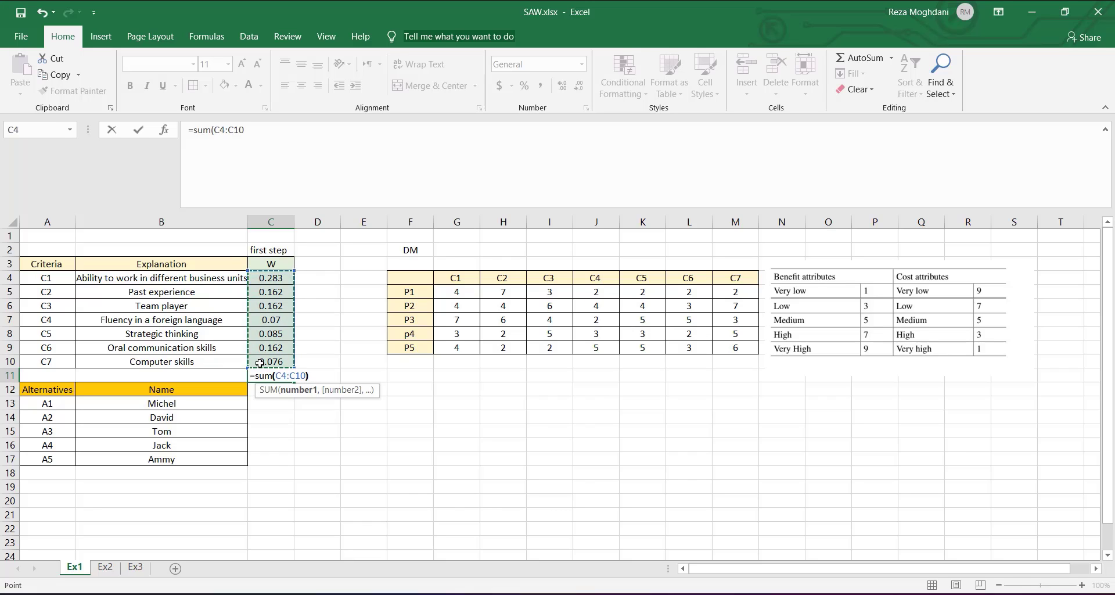
{"action": "key", "text": "Return"}
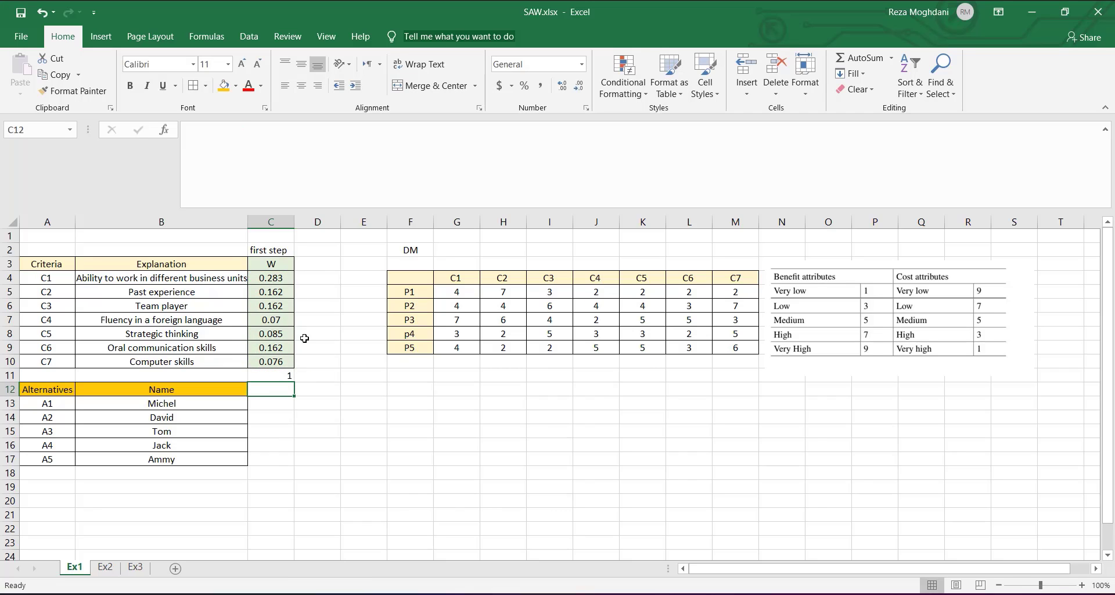
{"action": "left_click", "coordinate": [273, 377]}
{"action": "left_click", "coordinate": [279, 252]}
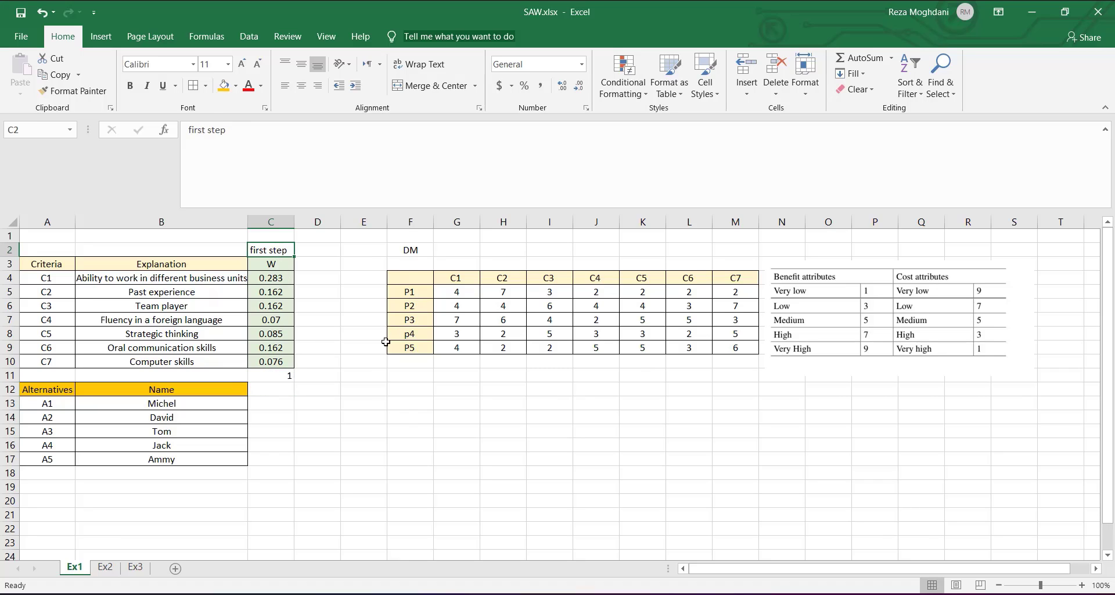
{"action": "left_click", "coordinate": [777, 287]}
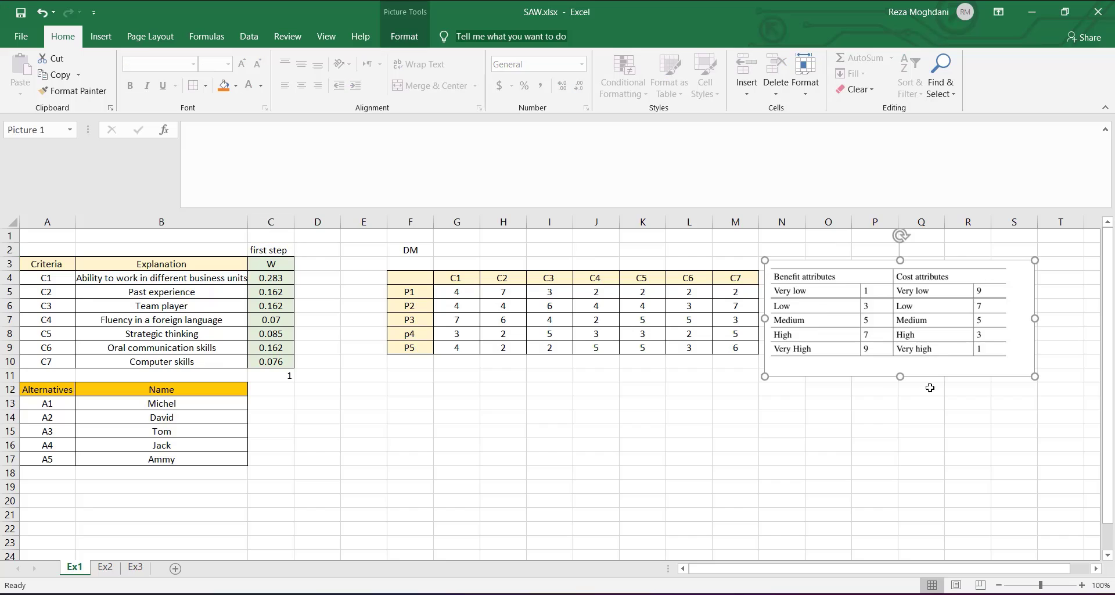
{"action": "left_click", "coordinate": [519, 433]}
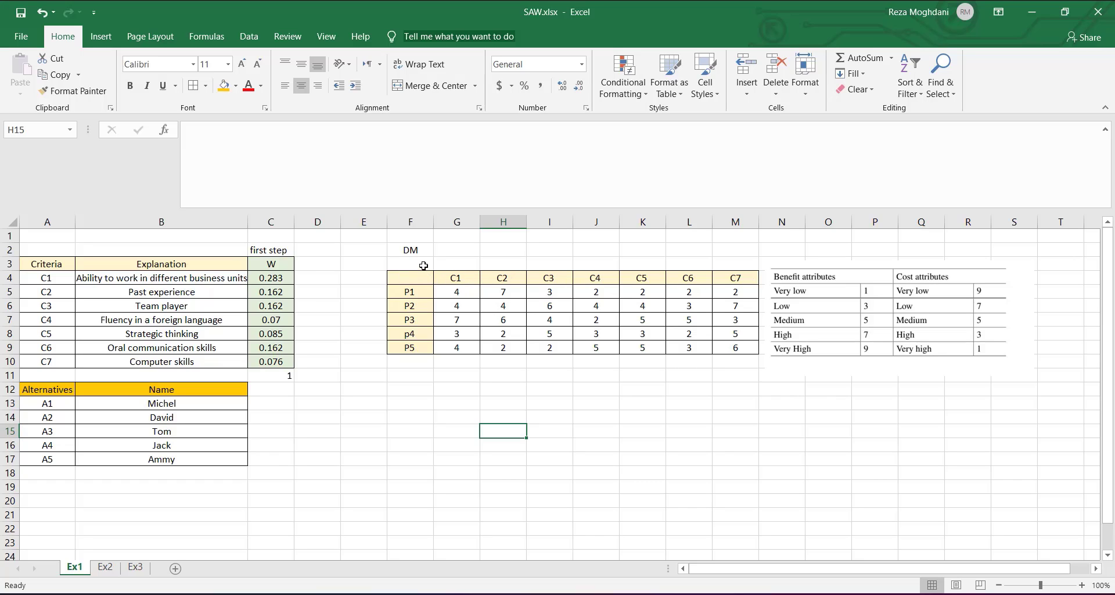
Step: Enter the label "step 2" in cell F1 above the DM heading
{"action": "left_click", "coordinate": [412, 234]}
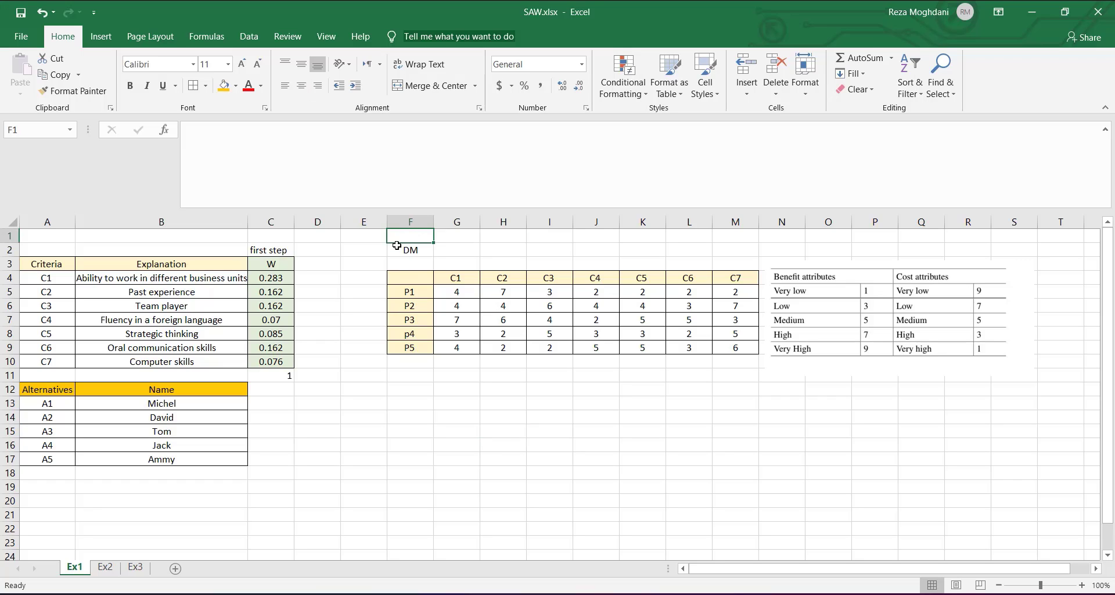
{"action": "type", "text": "step 2"}
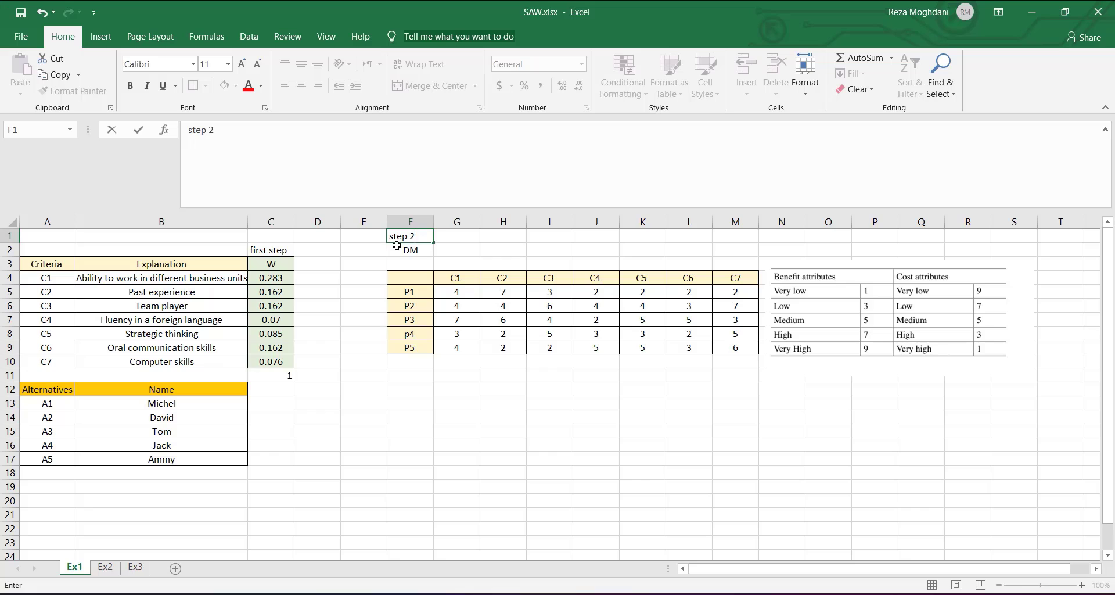
{"action": "key", "text": "Return"}
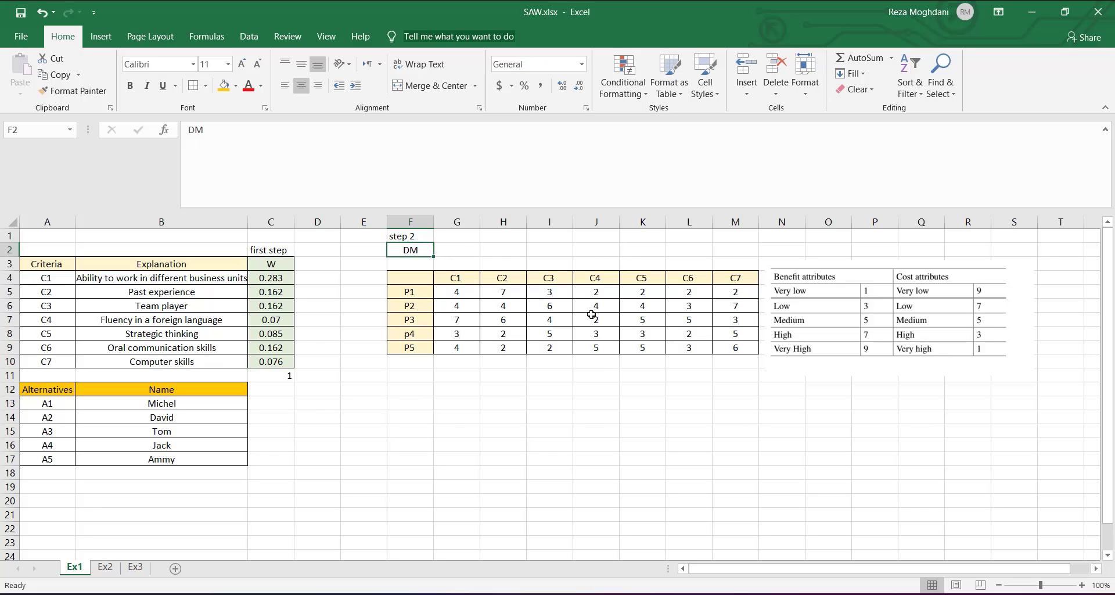
{"action": "key", "text": "Down"}
{"action": "key", "text": "Down"}
{"action": "key", "text": "Down"}
{"action": "key", "text": "Down"}
{"action": "key", "text": "Down"}
{"action": "key", "text": "Down"}
{"action": "key", "text": "Down"}
{"action": "key", "text": "Down"}
{"action": "key", "text": "Down"}
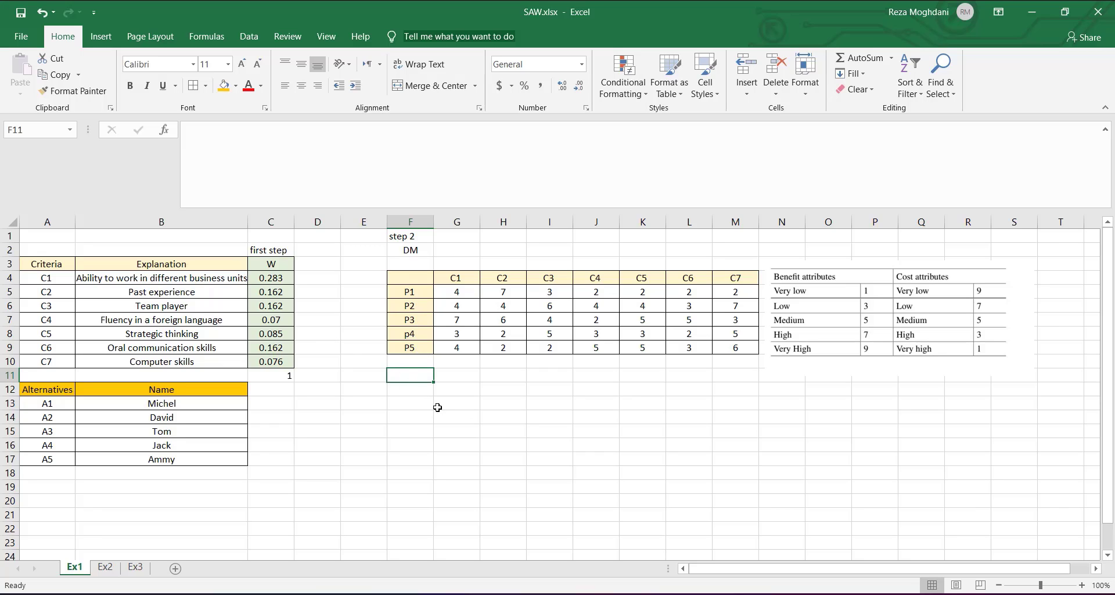
Step: Change the label in cell C2 above the weights column to "step 1"
{"action": "left_click", "coordinate": [283, 250]}
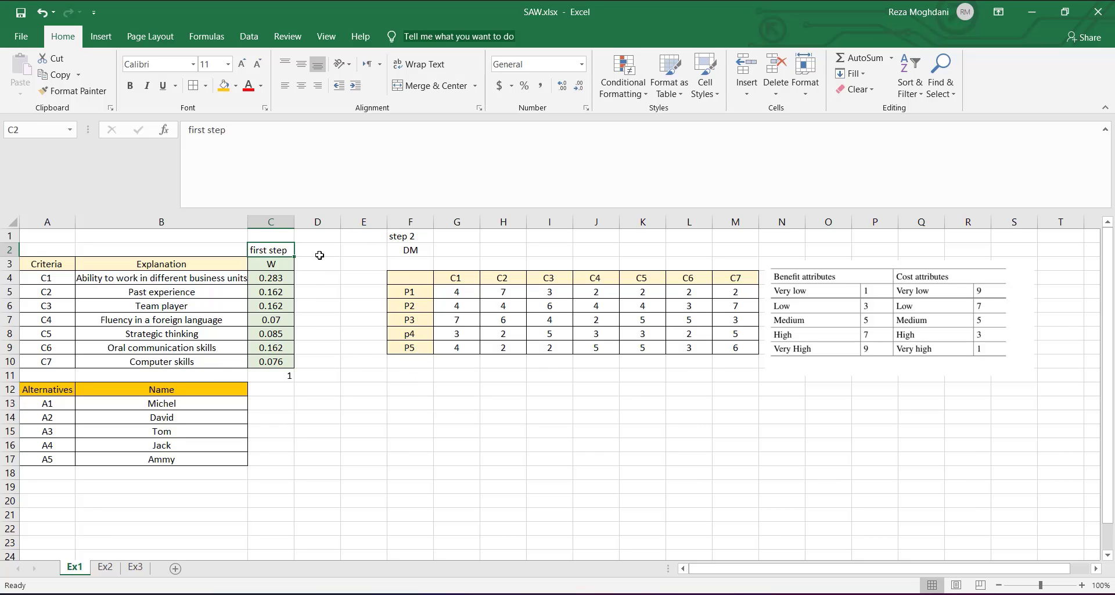
{"action": "left_click", "coordinate": [408, 238]}
{"action": "left_click", "coordinate": [279, 252]}
{"action": "type", "text": "step 1"}
{"action": "key", "text": "Return"}
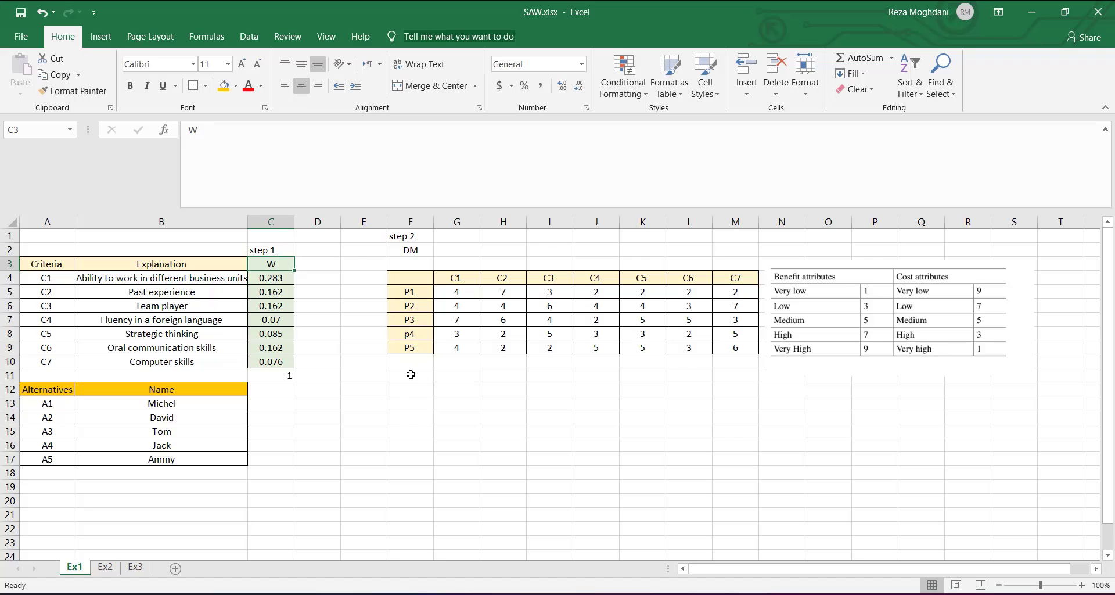
{"action": "left_click", "coordinate": [410, 374]}
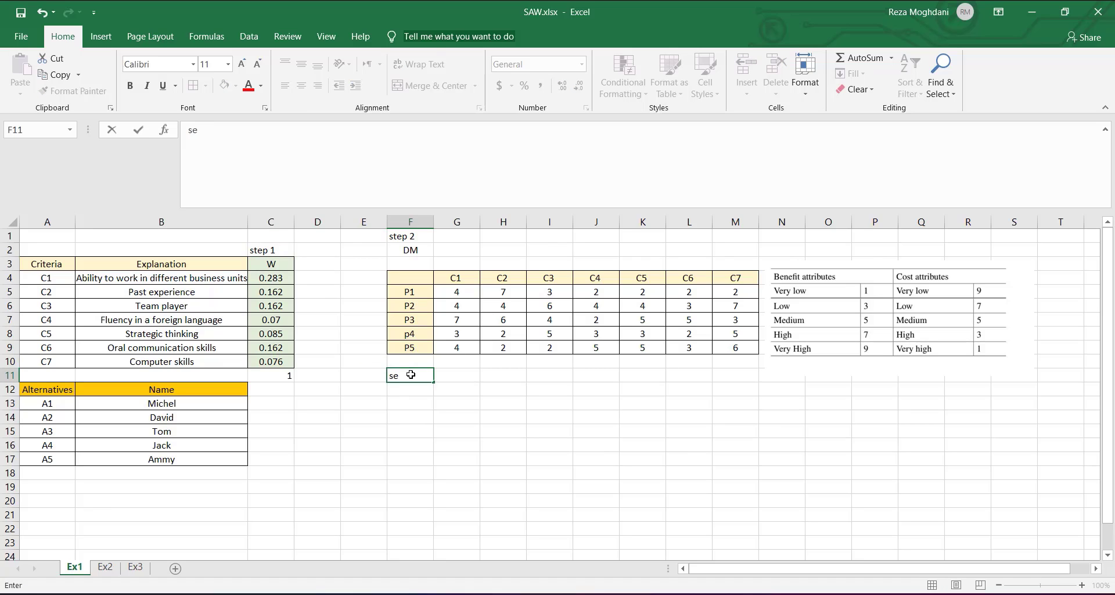
{"action": "key", "text": "Return"}
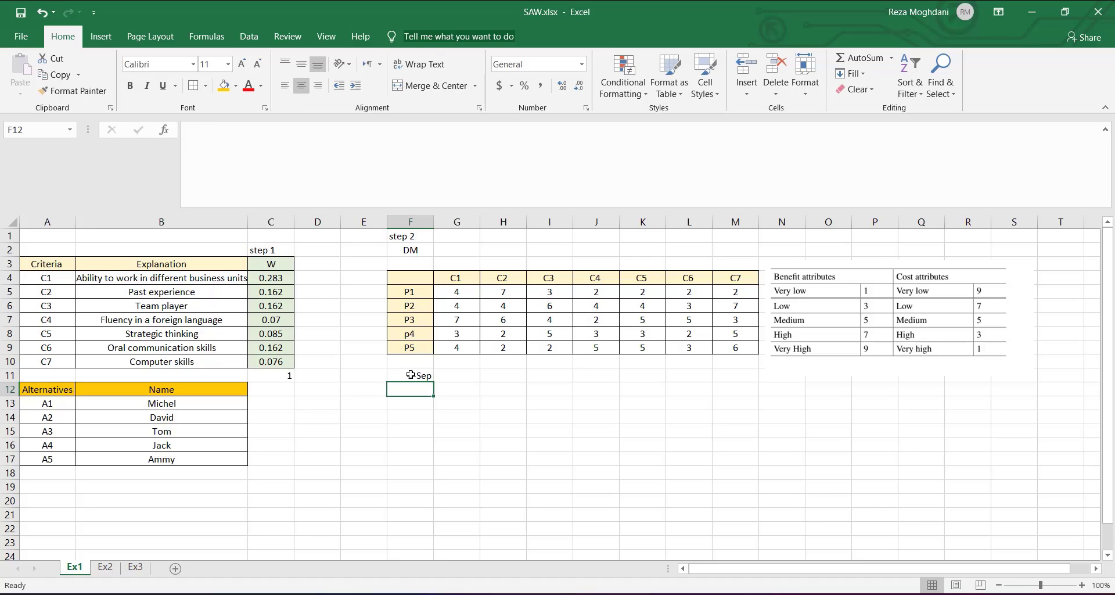
{"action": "left_click", "coordinate": [471, 414]}
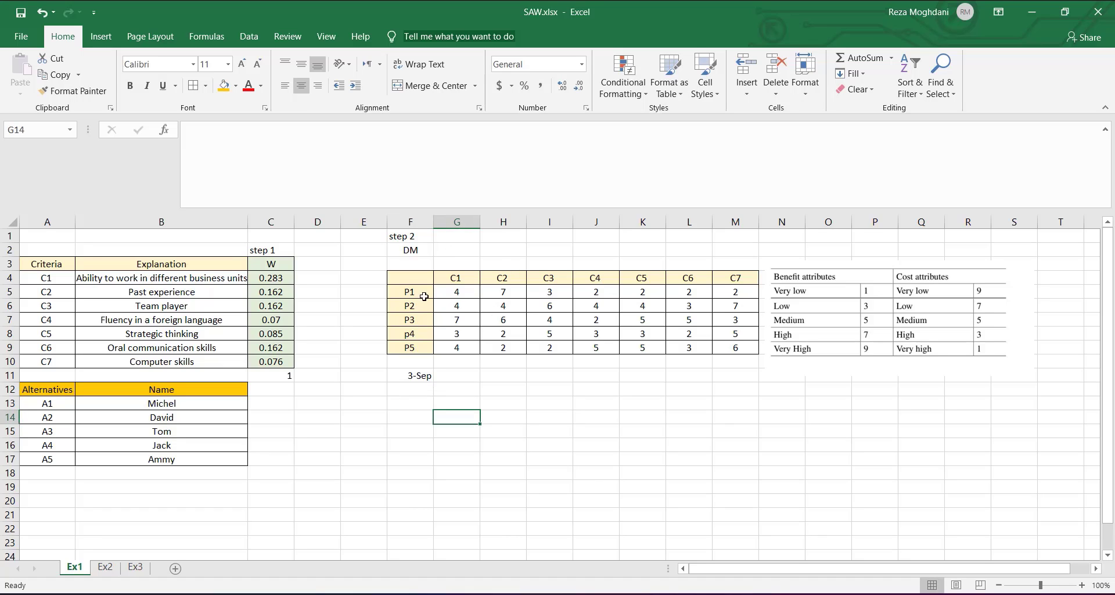
Step: Copy the decision matrix F4:M9 and paste it below, starting at cell F12
{"action": "left_click_drag", "start_coordinate": [410, 277], "coordinate": [744, 348]}
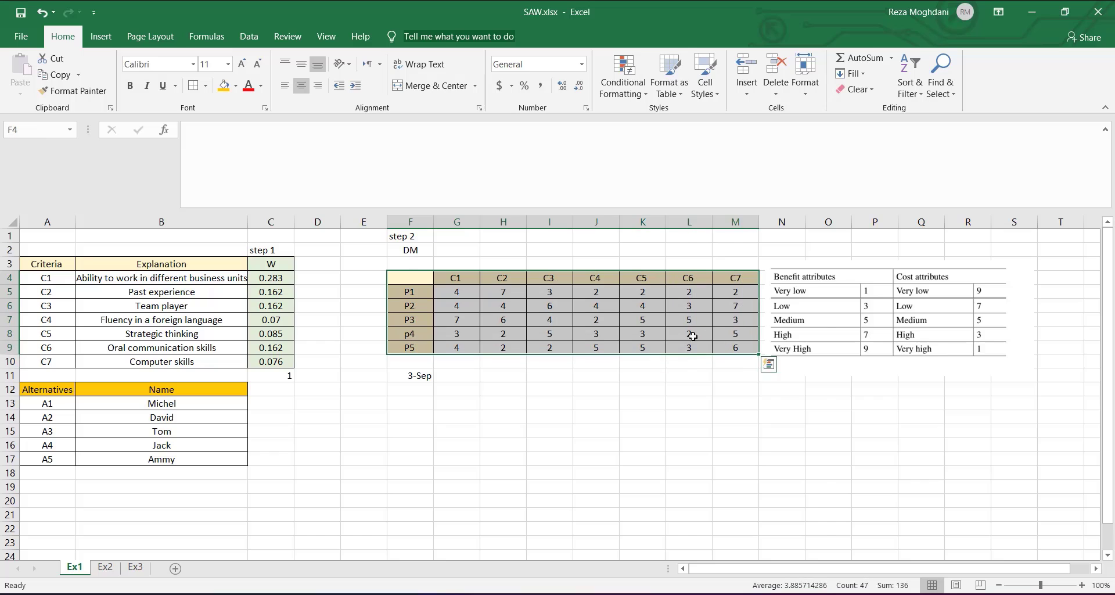
{"action": "right_click", "coordinate": [681, 349]}
{"action": "left_click", "coordinate": [731, 292]}
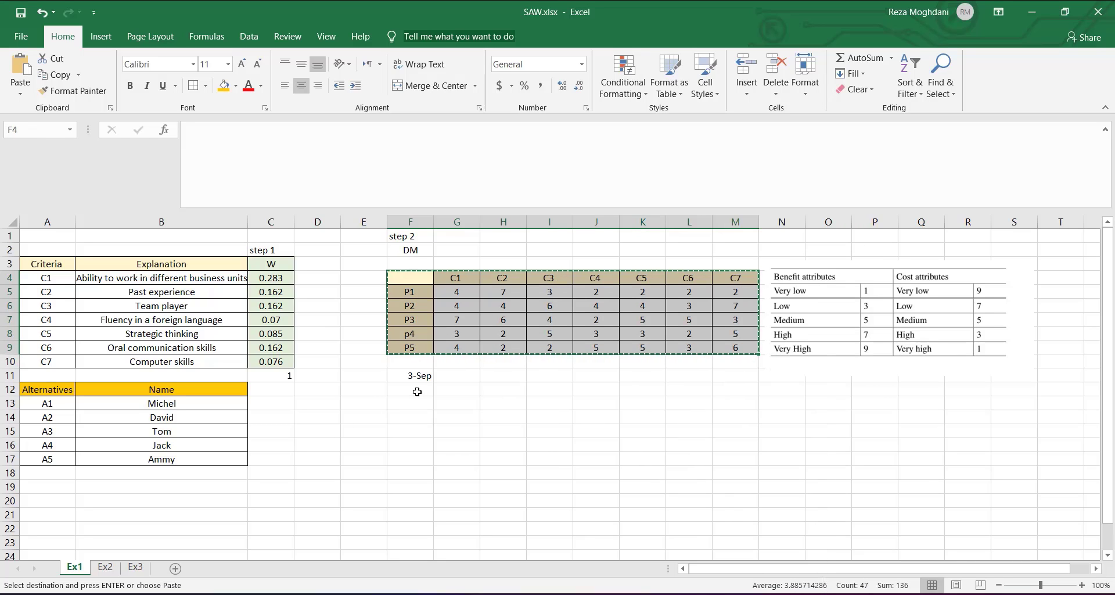
{"action": "left_click", "coordinate": [417, 392]}
{"action": "right_click", "coordinate": [417, 391]}
{"action": "left_click", "coordinate": [443, 145]}
Step: Clear the scores in G13:M17 of the copied matrix, keeping its headers and formatting
{"action": "left_click", "coordinate": [502, 403]}
{"action": "left_click_drag", "start_coordinate": [449, 398], "coordinate": [717, 444]}
{"action": "key", "text": "Delete"}
{"action": "left_click", "coordinate": [615, 502]}
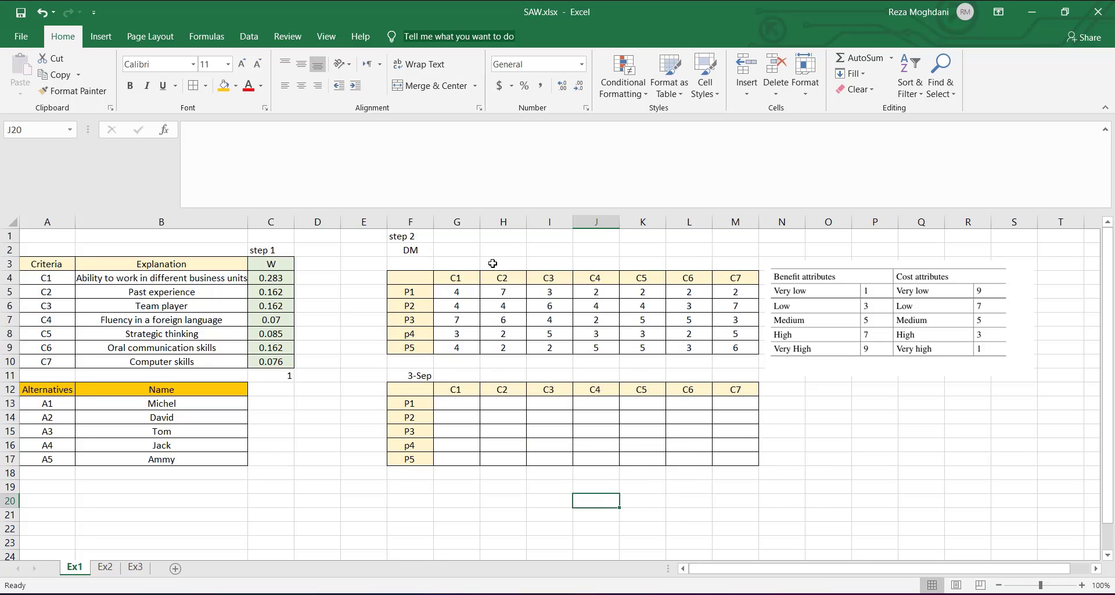
Step: Enter the label "step 3" in cell F11 above the empty matrix
{"action": "left_click", "coordinate": [416, 375]}
{"action": "type", "text": "step 3"}
{"action": "key", "text": "Return"}
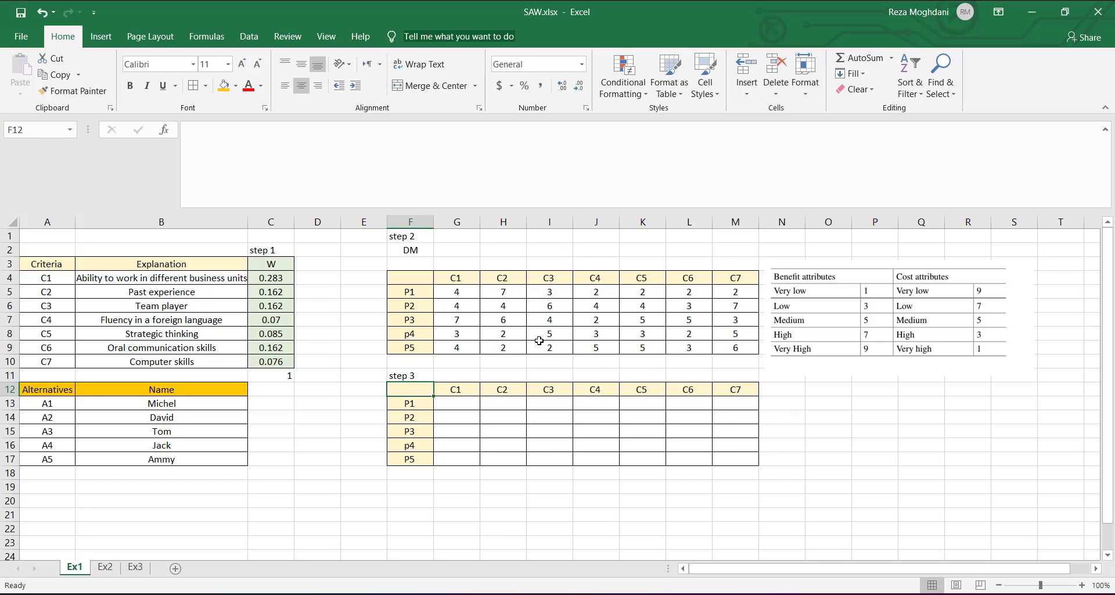
Step: Normalize P1's C1 score in cell G13 with the formula =G5/MAX($G$5:$G$9)
{"action": "left_click", "coordinate": [460, 402]}
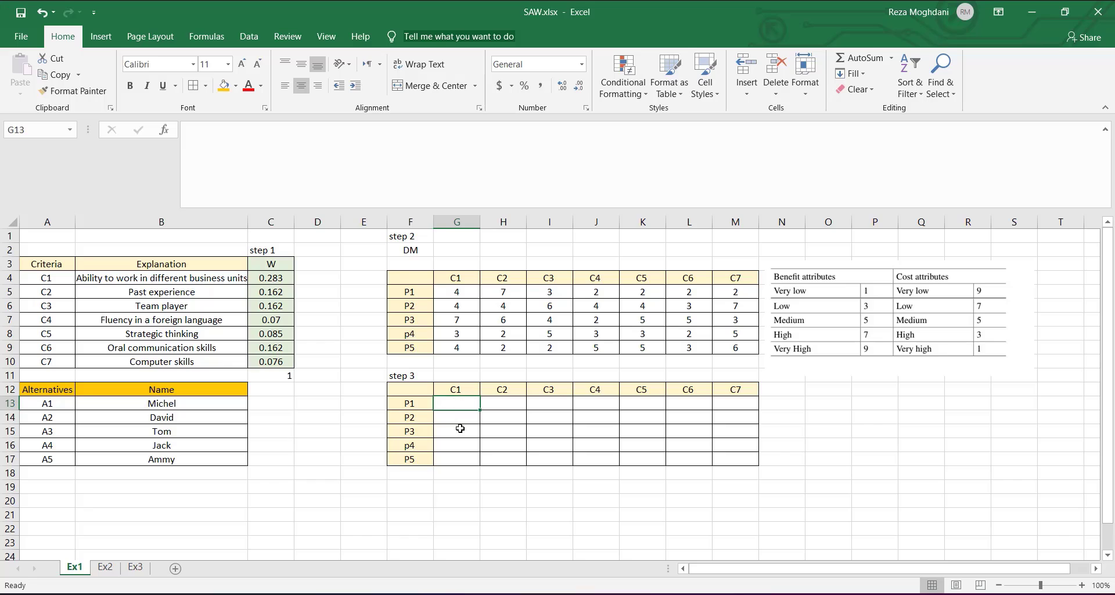
{"action": "type", "text": "="}
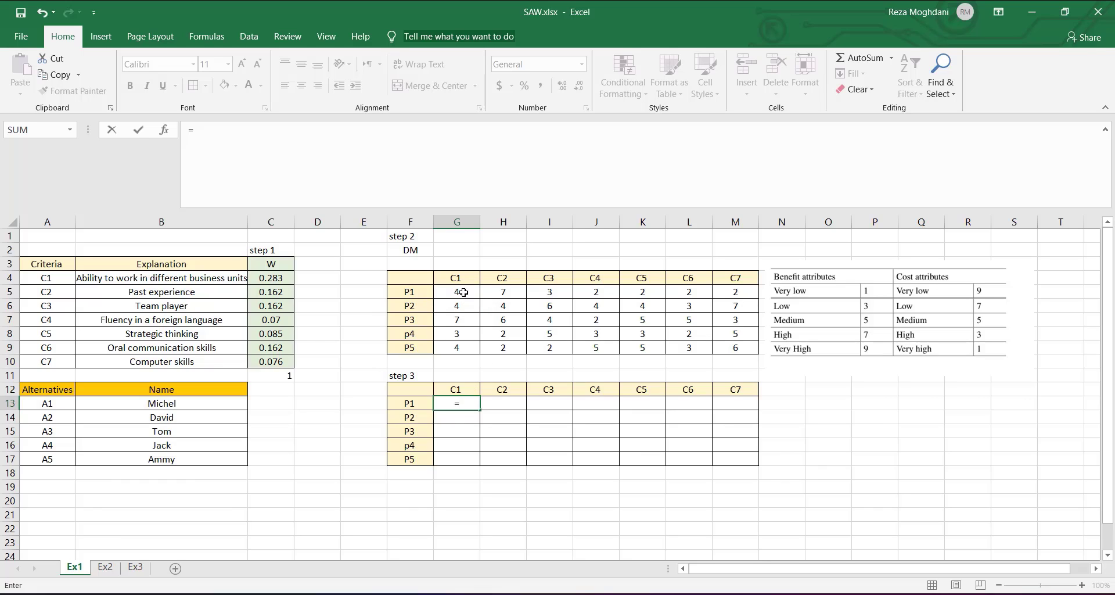
{"action": "left_click", "coordinate": [459, 293]}
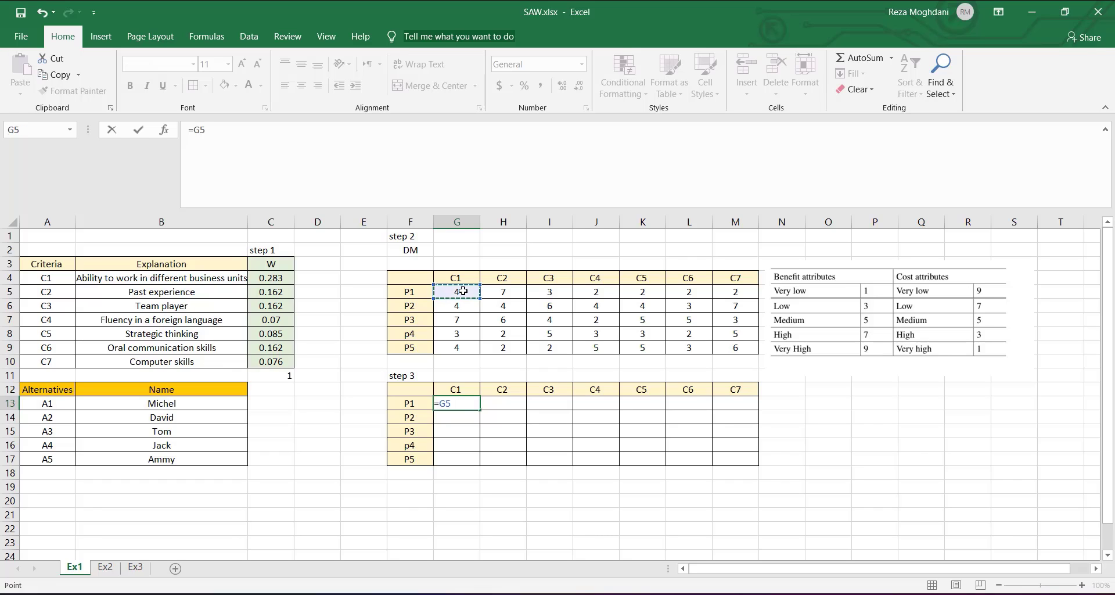
{"action": "type", "text": "/max"}
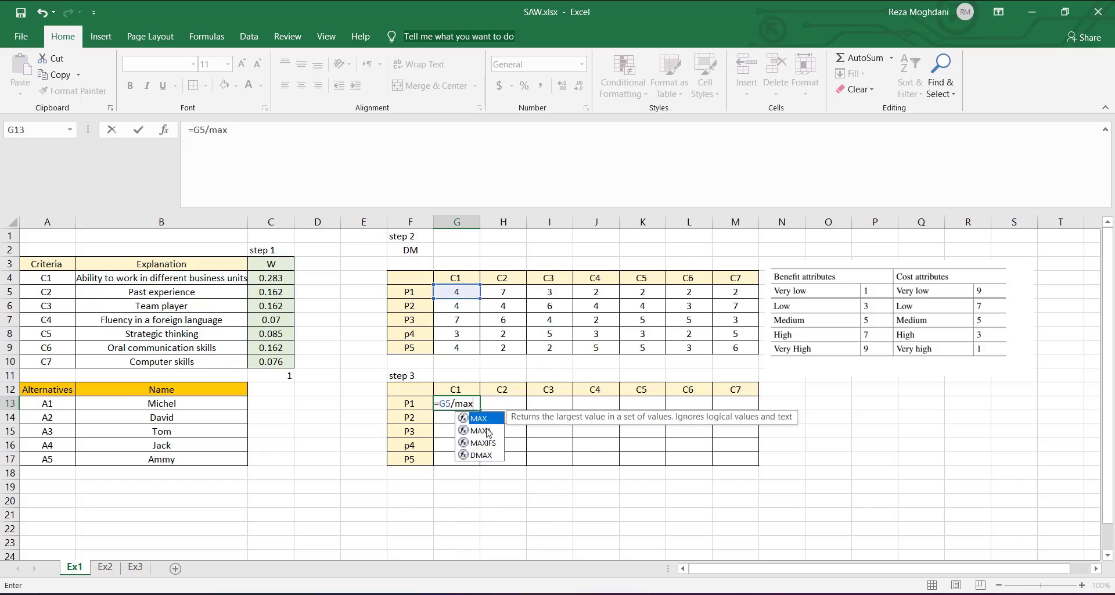
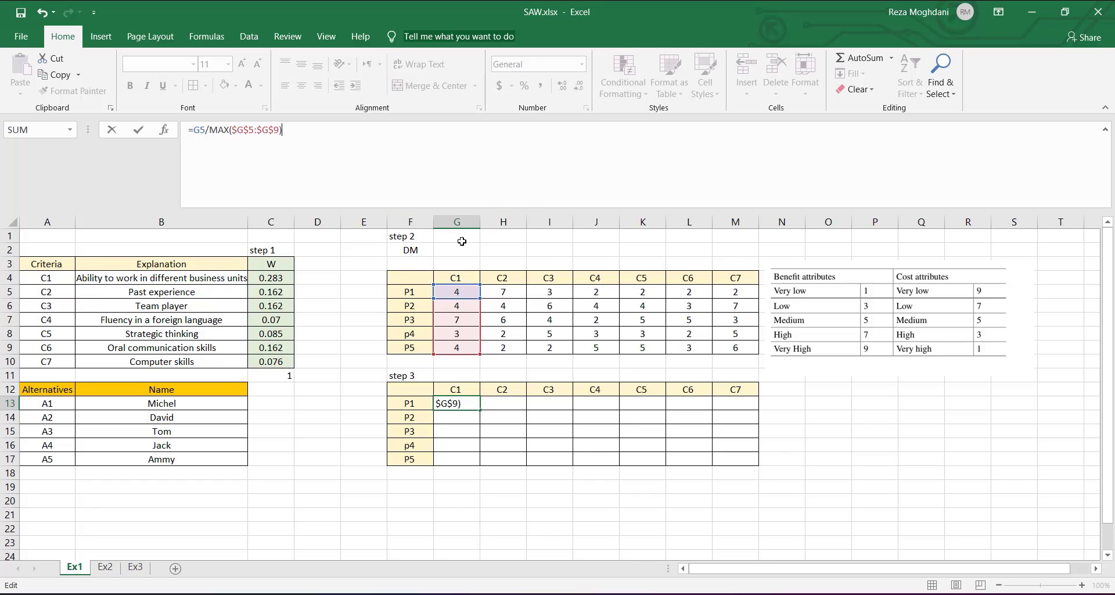
{"action": "left_click", "coordinate": [10, 292]}
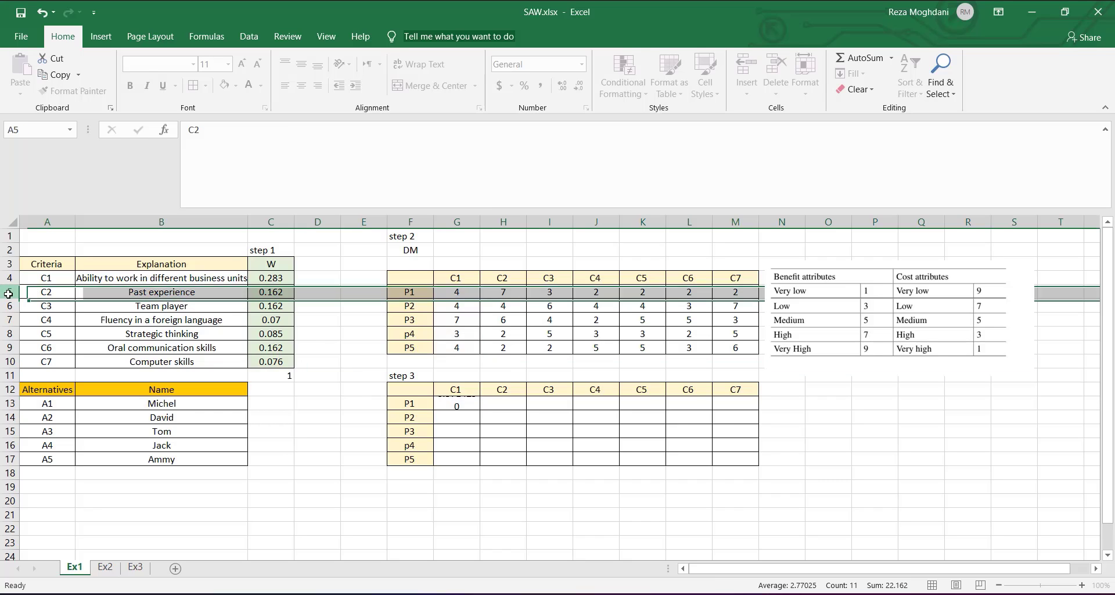
{"action": "left_click", "coordinate": [10, 361]}
{"action": "left_click", "coordinate": [10, 347]}
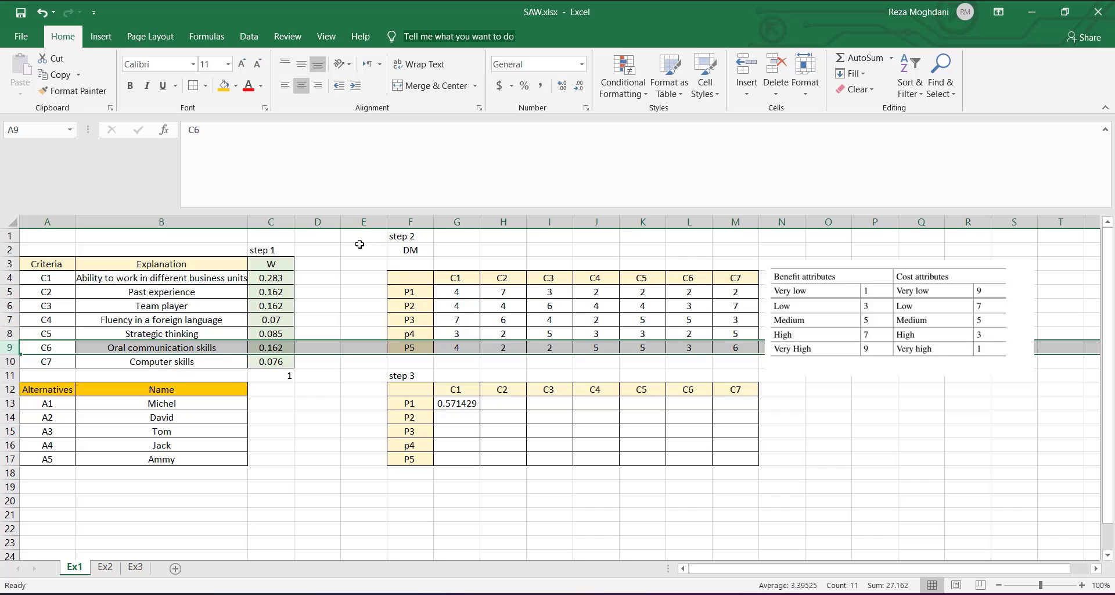
Step: Make the column references in G13's MAX range relative, changing the formula to =G5/MAX(G$5:G$9)
{"action": "left_click", "coordinate": [453, 401]}
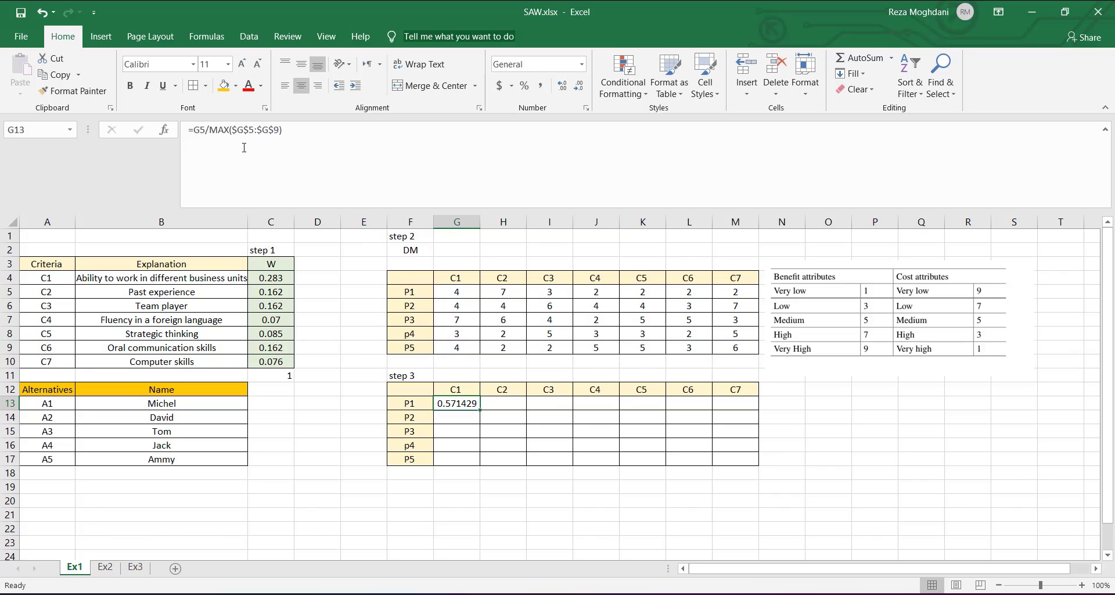
{"action": "left_click", "coordinate": [237, 129]}
{"action": "key", "text": "BackSpace"}
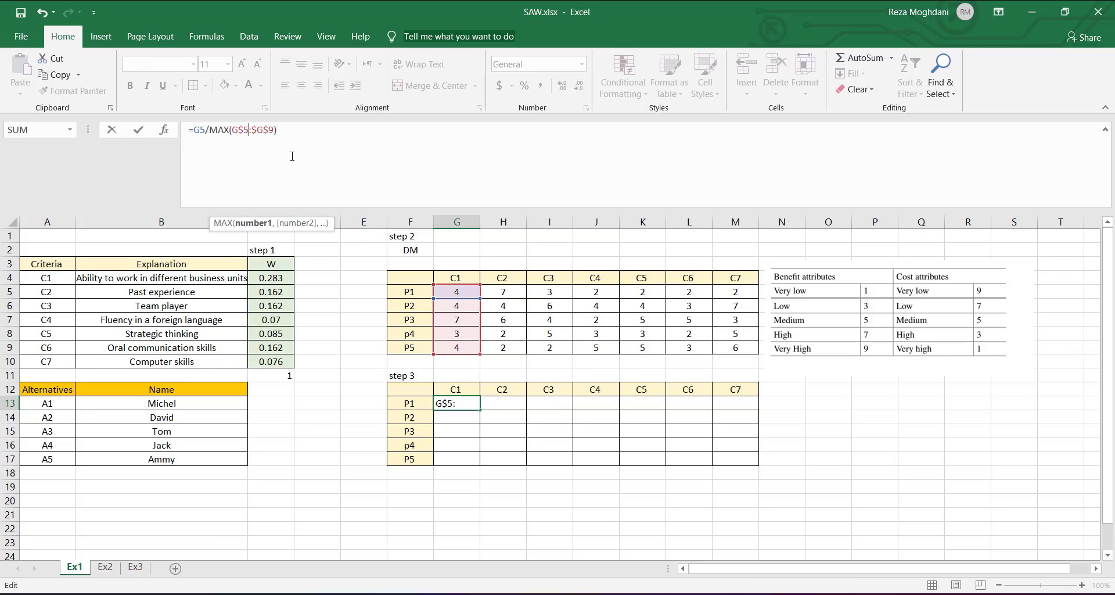
{"action": "key", "text": "Right"}
{"action": "key", "text": "Right"}
{"action": "key", "text": "BackSpace"}
{"action": "key", "text": "Return"}
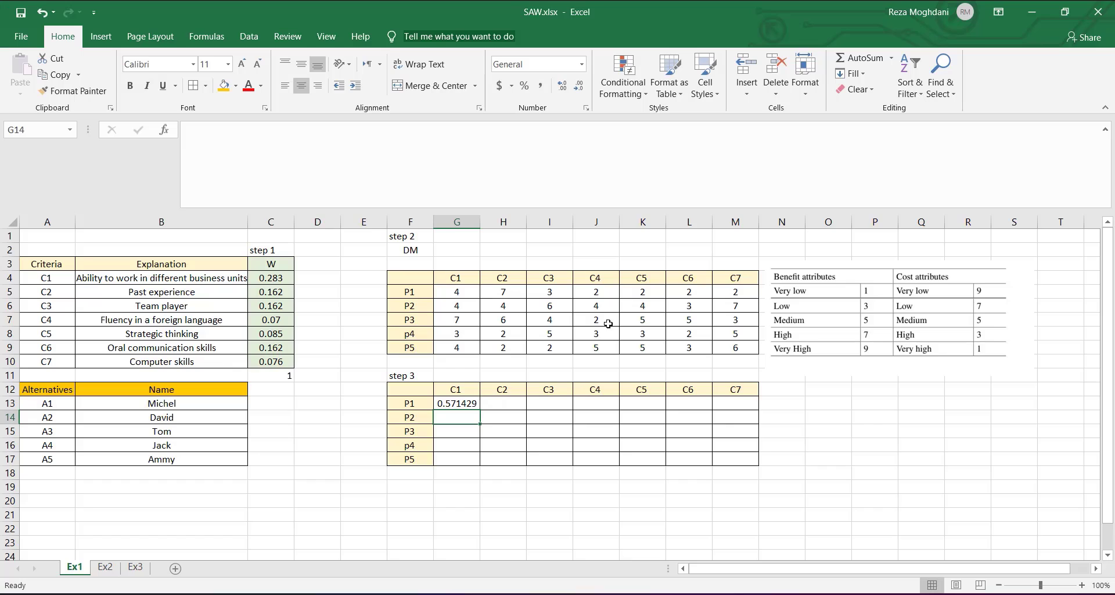
Step: Fill G13's normalization formula down to P5 and across to C7, covering G13:M17
{"action": "left_click", "coordinate": [468, 405]}
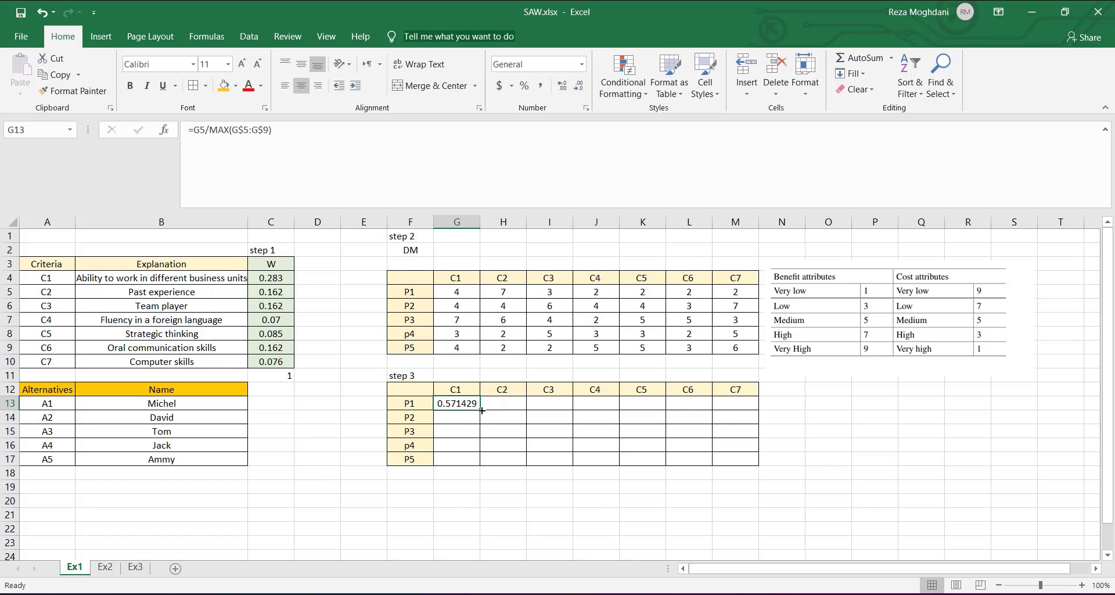
{"action": "left_click_drag", "start_coordinate": [481, 410], "coordinate": [459, 465]}
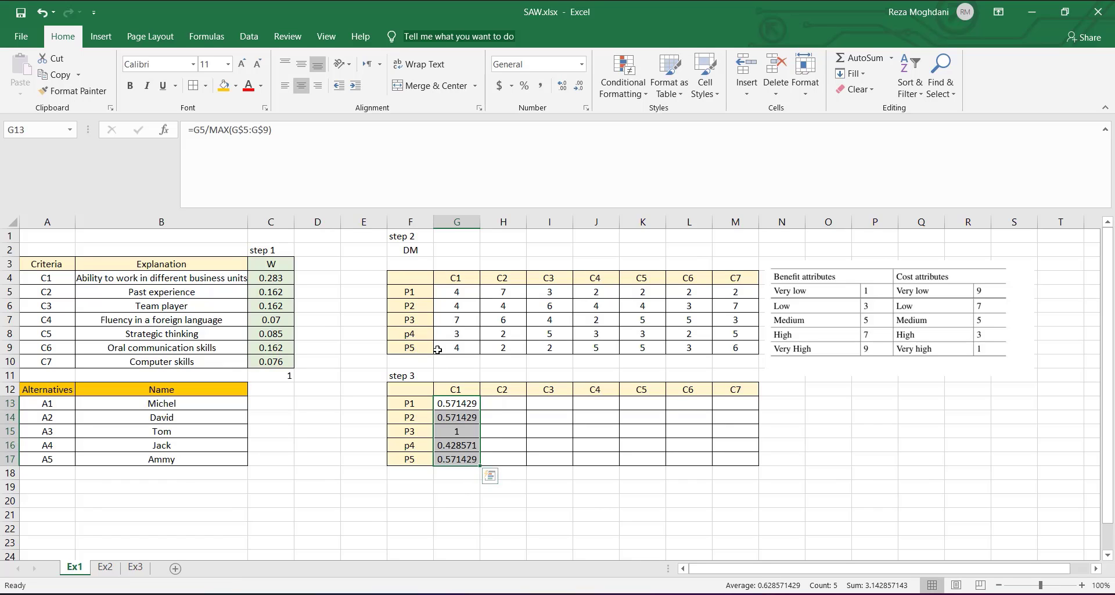
{"action": "left_click", "coordinate": [458, 321]}
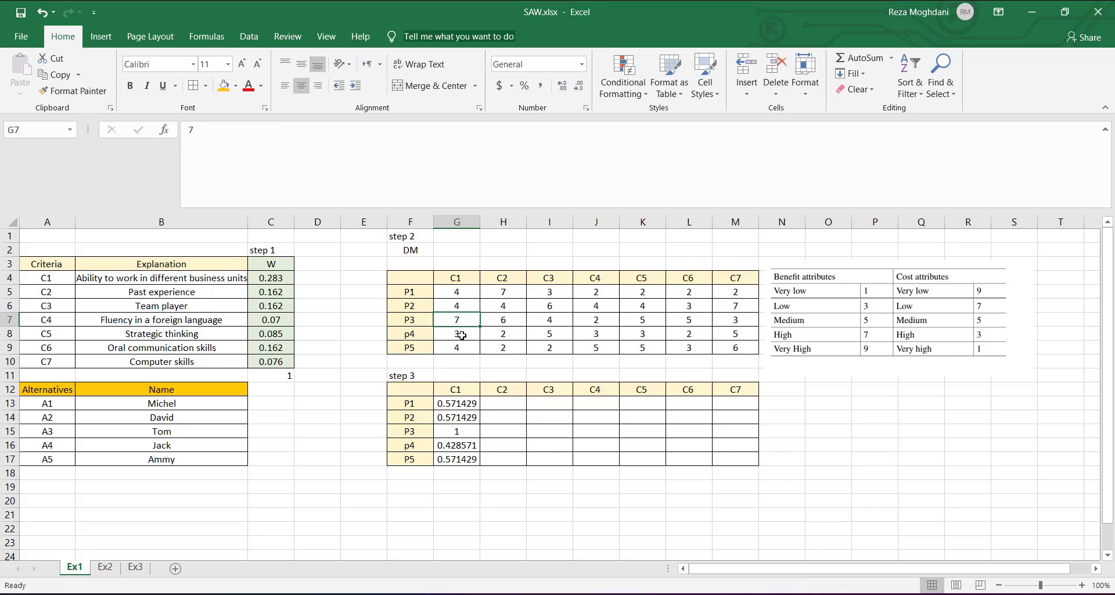
{"action": "left_click", "coordinate": [465, 432]}
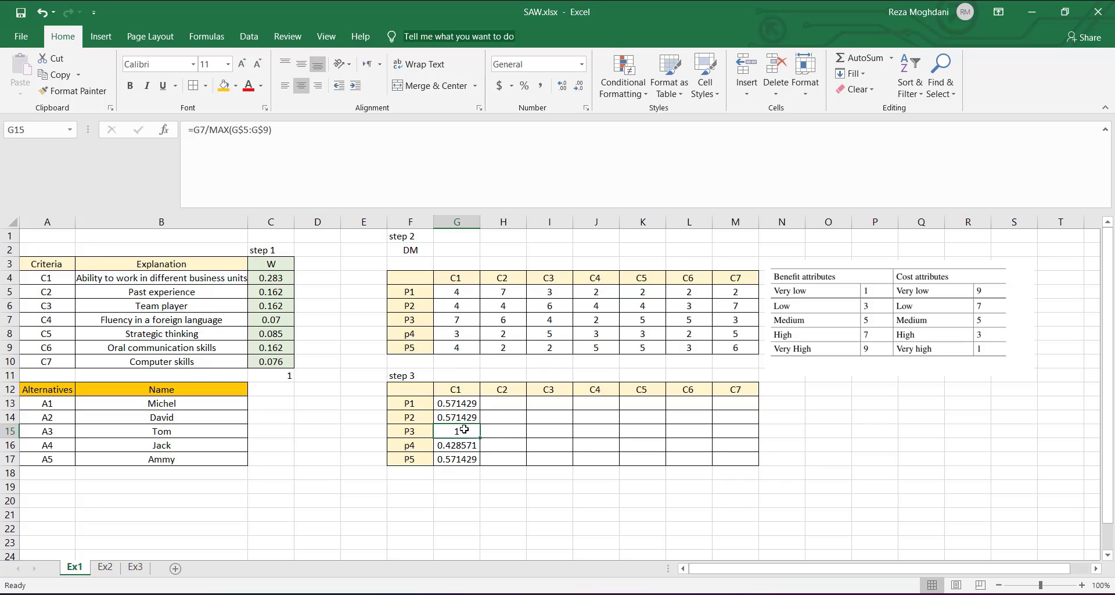
{"action": "left_click", "coordinate": [462, 400]}
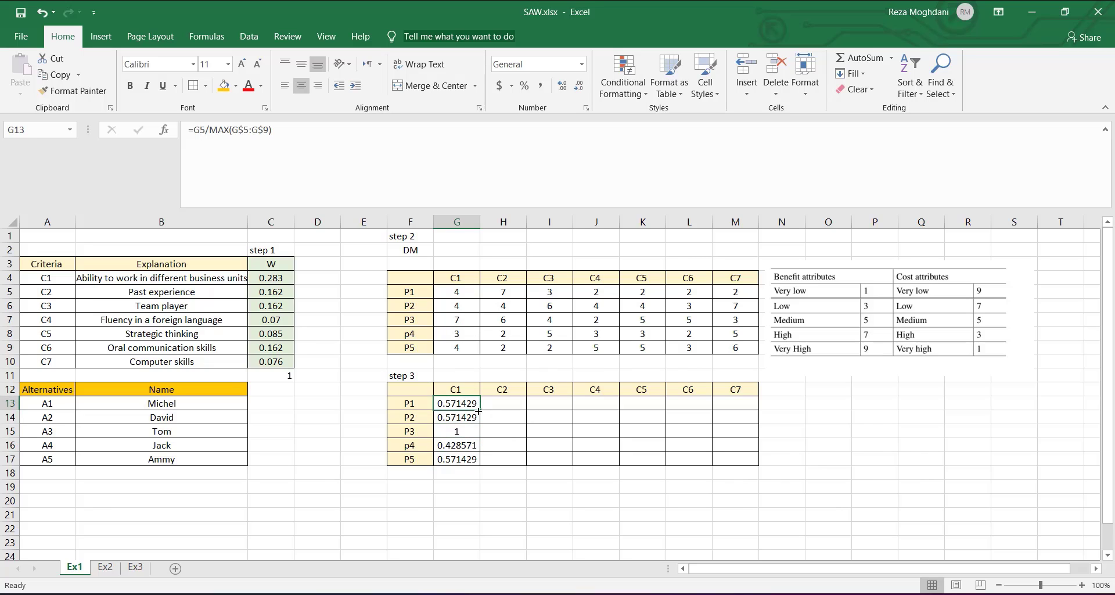
{"action": "left_click_drag", "start_coordinate": [478, 411], "coordinate": [747, 468]}
Step: Check the C2 and C3 normalization formulas in H13, I13 and I14 against their scores in the decision matrix
{"action": "left_click", "coordinate": [511, 401]}
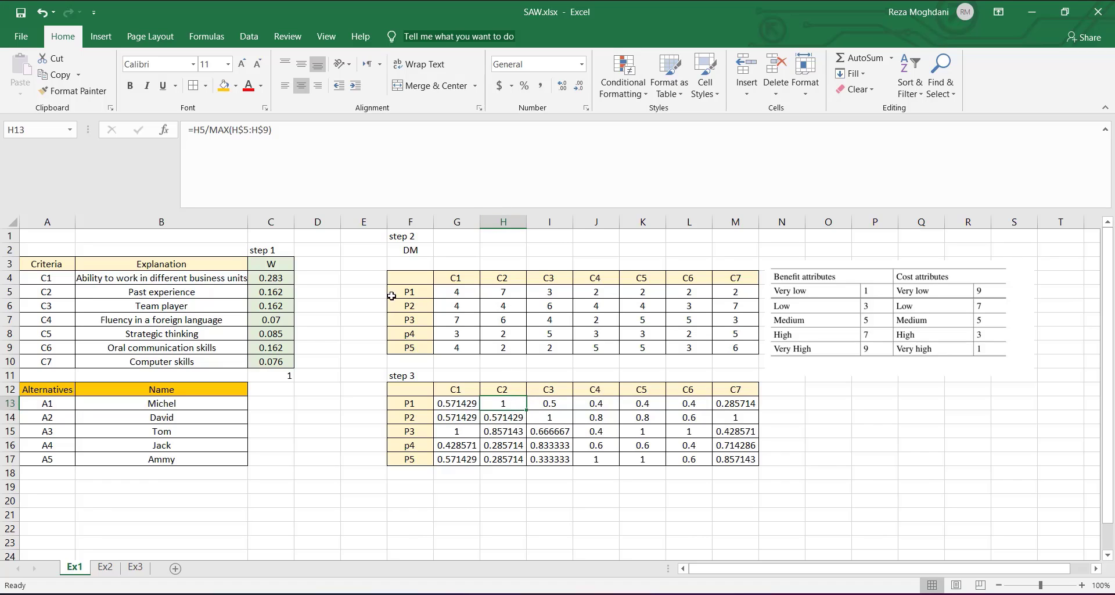
{"action": "left_click", "coordinate": [510, 294]}
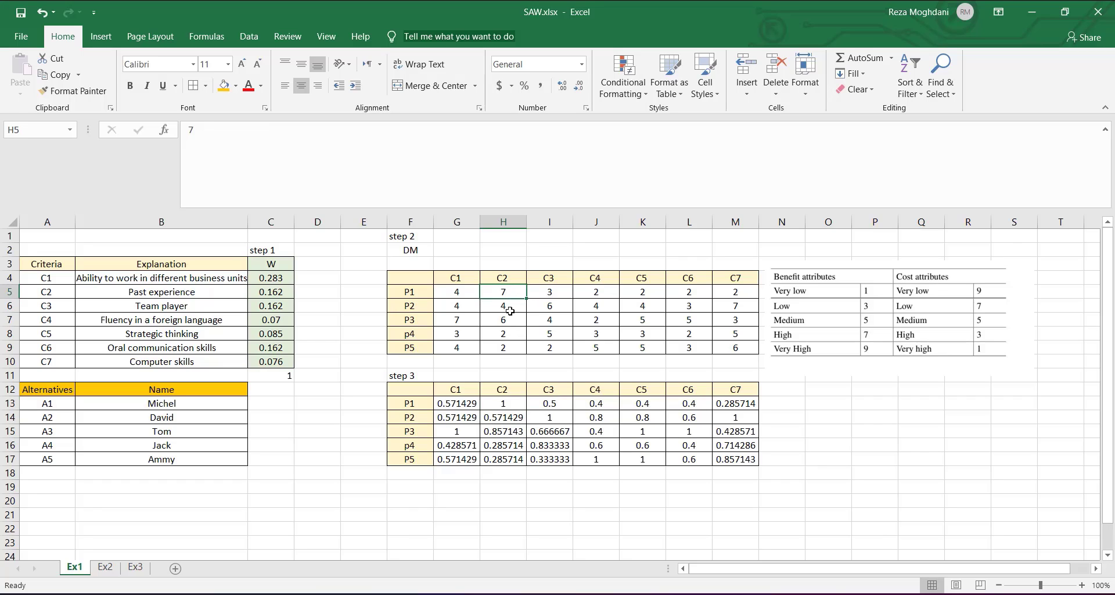
{"action": "left_click_drag", "start_coordinate": [558, 290], "coordinate": [551, 348]}
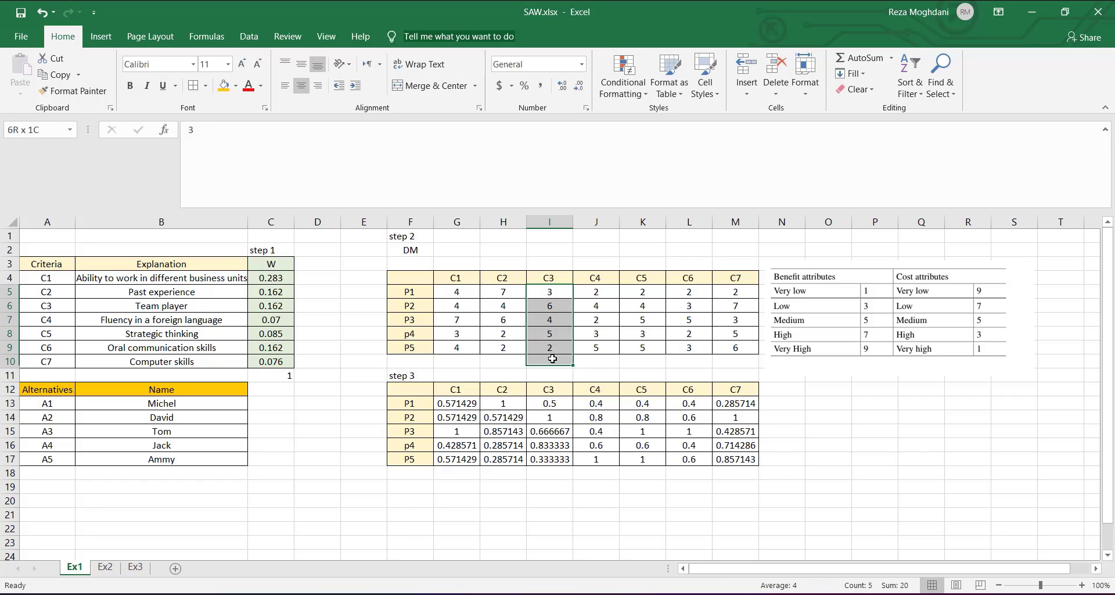
{"action": "left_click", "coordinate": [551, 306]}
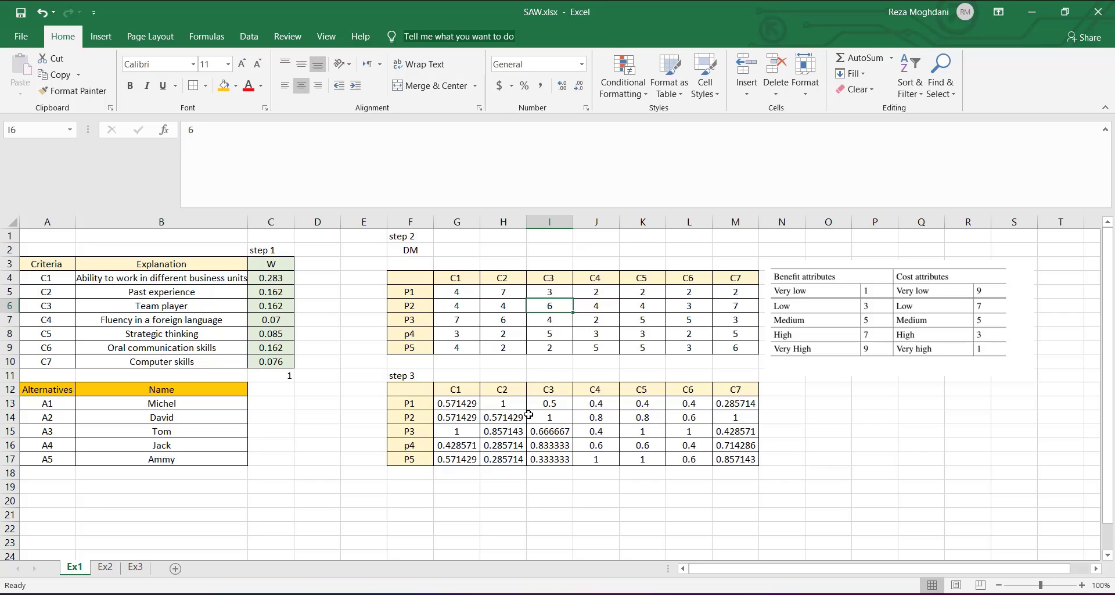
{"action": "left_click", "coordinate": [549, 403]}
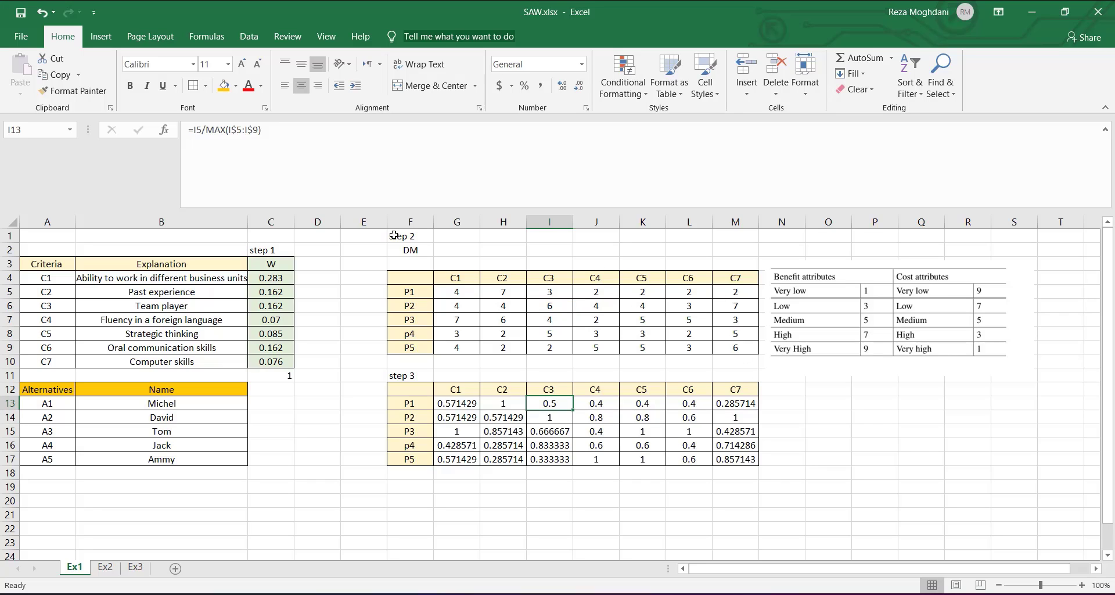
{"action": "key", "text": "F2"}
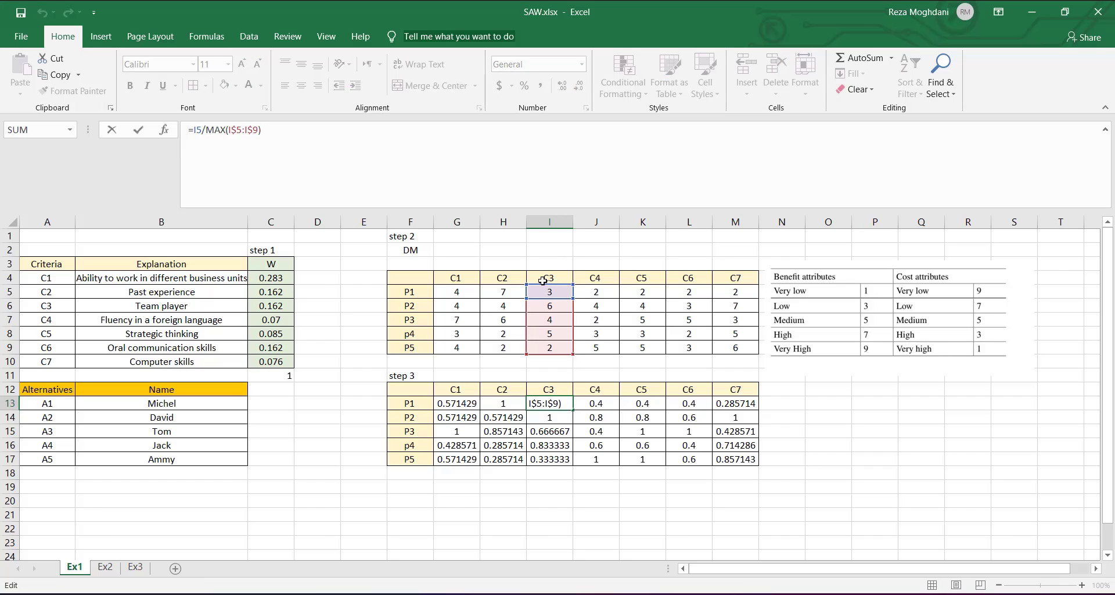
{"action": "key", "text": "Return"}
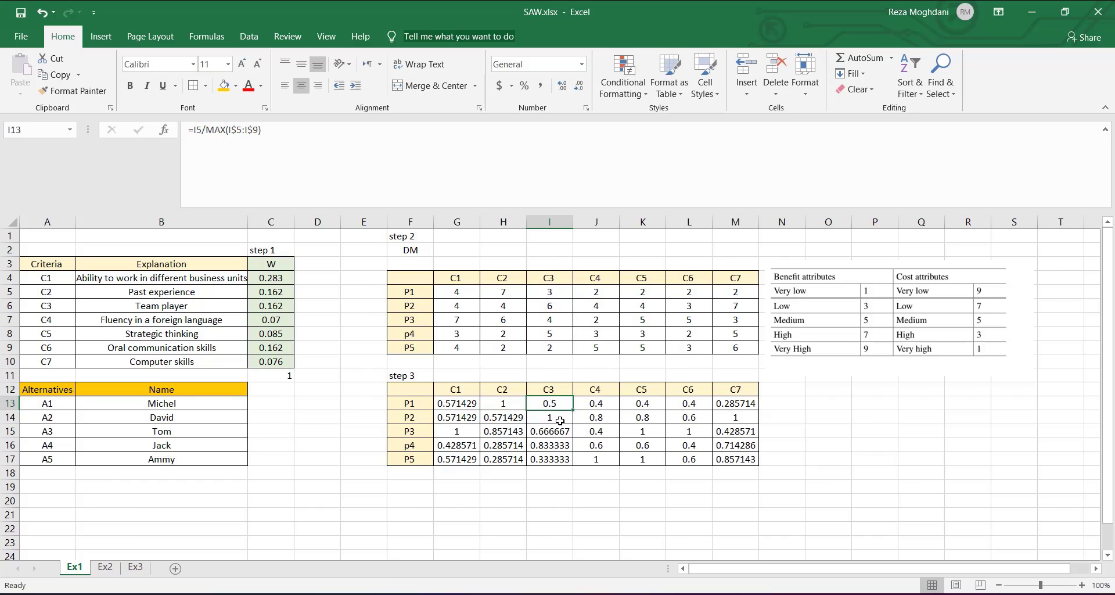
{"action": "left_click", "coordinate": [278, 133]}
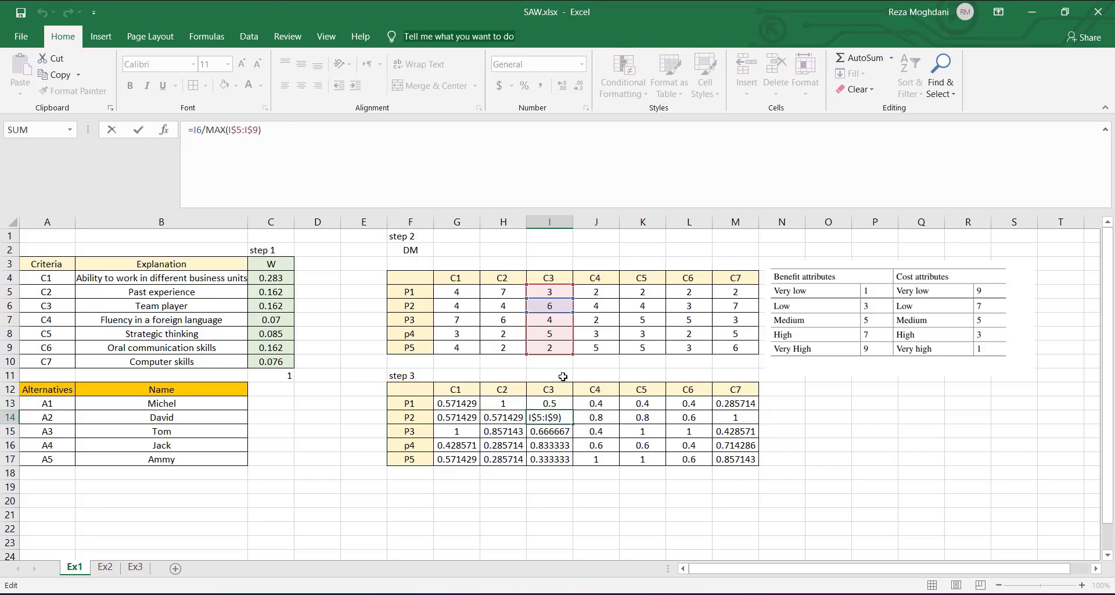
{"action": "key", "text": "ctrl+Return"}
Step: Check which C7 scores P1's normalization formula in M13 refers to
{"action": "left_click", "coordinate": [736, 291]}
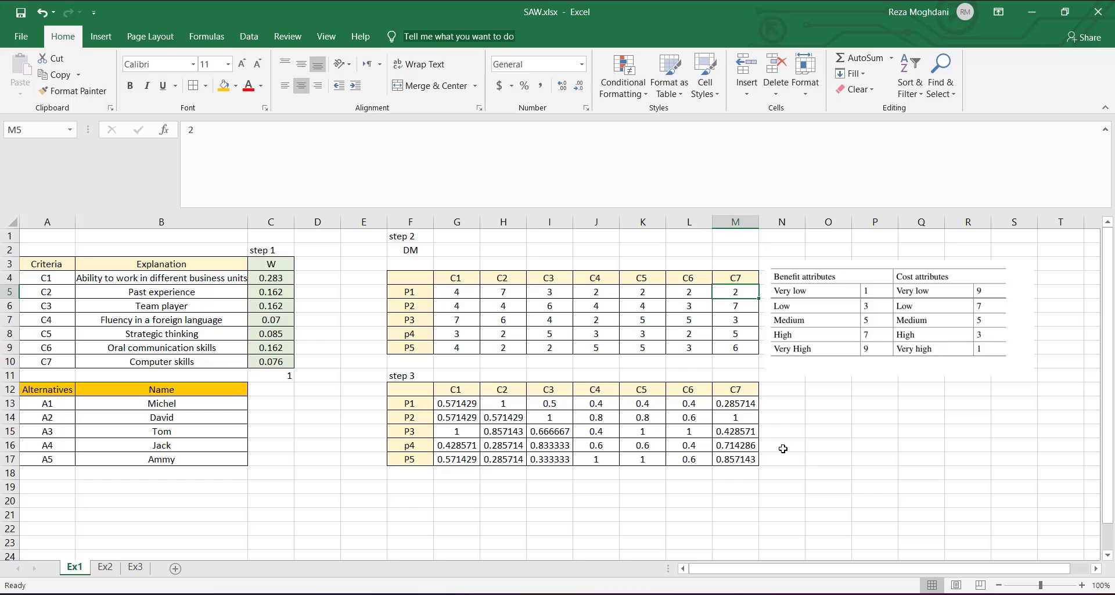
{"action": "left_click", "coordinate": [738, 410]}
{"action": "left_click", "coordinate": [305, 145]}
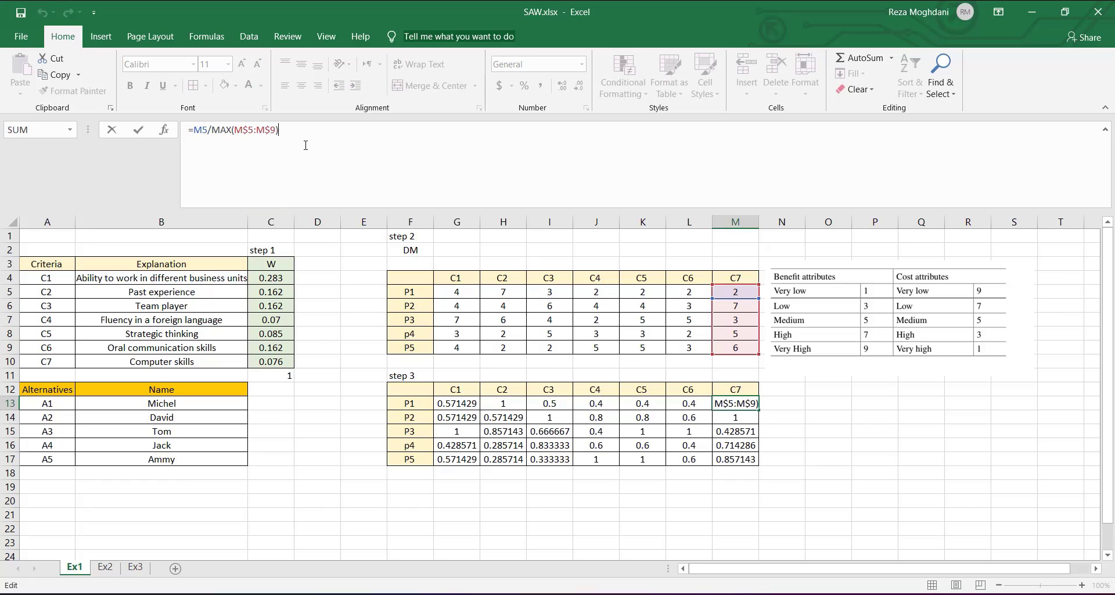
{"action": "key", "text": "ctrl+Return"}
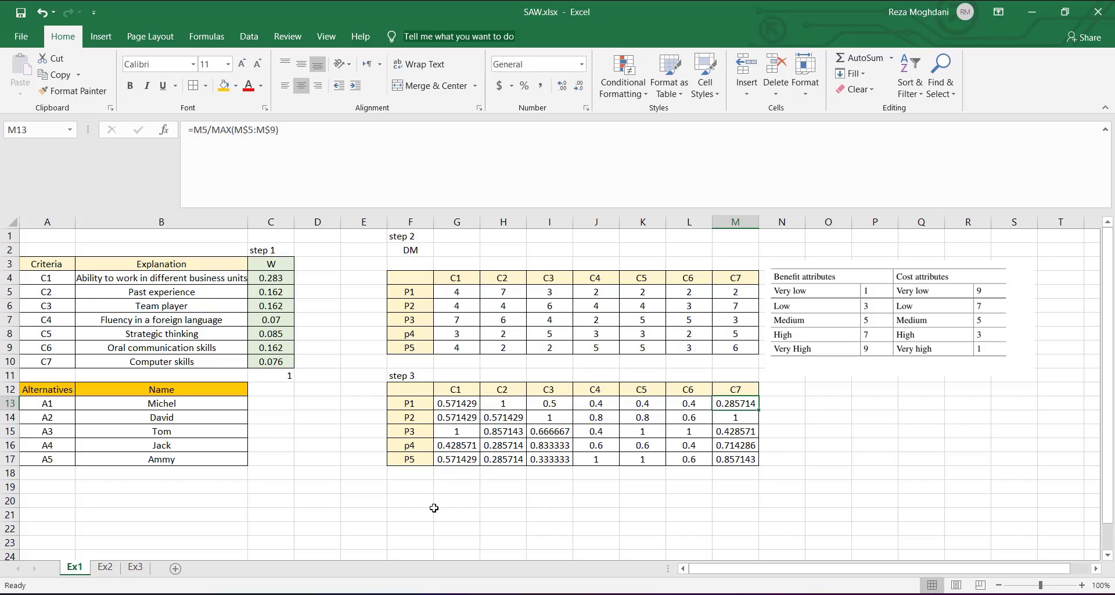
Step: Enter the label "step 4" in cell F19 below the normalized matrix
{"action": "scroll", "coordinate": [436, 502], "scroll_direction": "down", "scroll_amount": 1}
{"action": "left_click", "coordinate": [418, 437]}
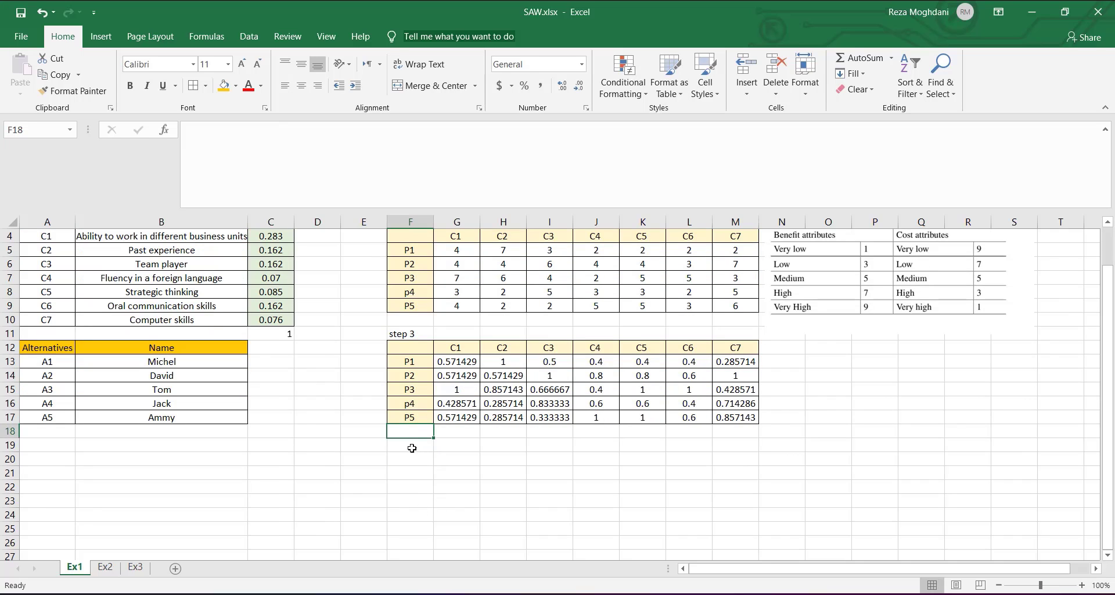
{"action": "left_click", "coordinate": [411, 449]}
{"action": "type", "text": "step 4"}
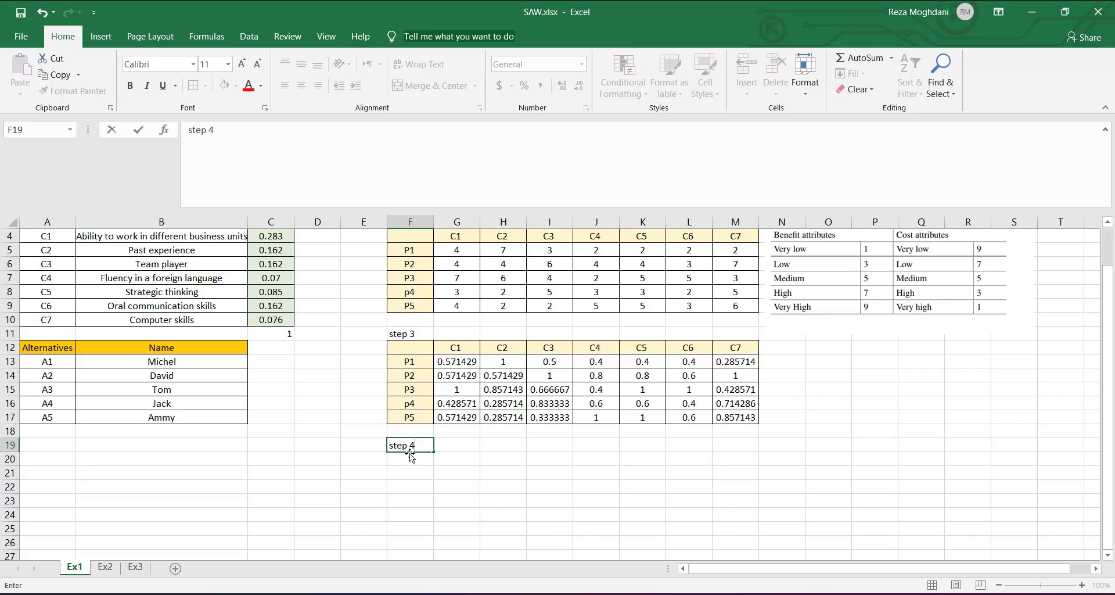
{"action": "key", "text": "Return"}
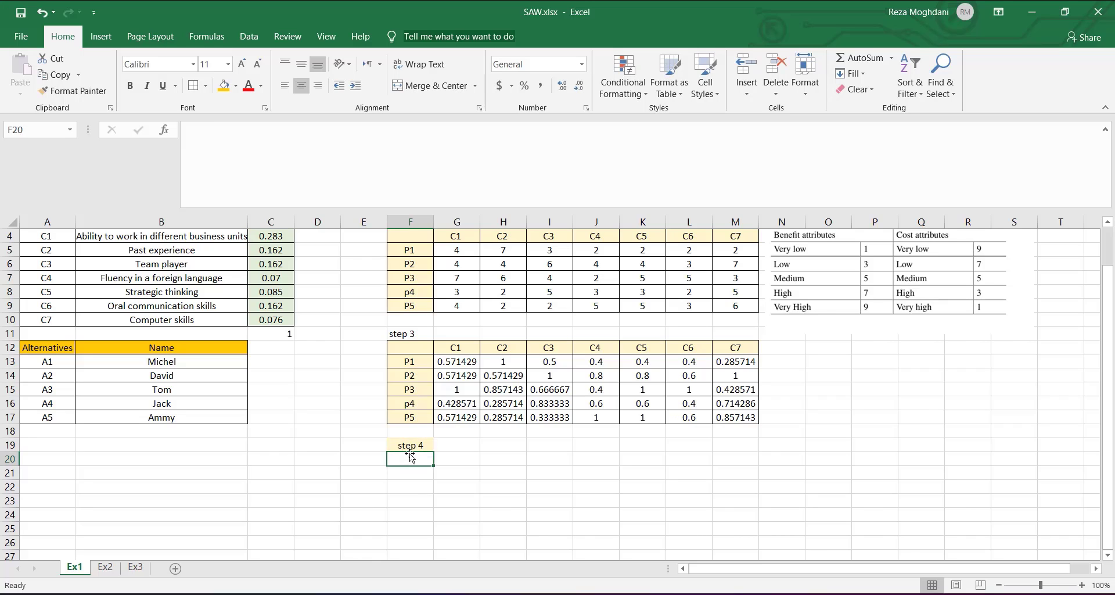
Step: Copy the weight column C3:C10 with its W header and paste it transposed into row 18, starting at F18
{"action": "scroll", "coordinate": [341, 283], "scroll_direction": "up", "scroll_amount": 1}
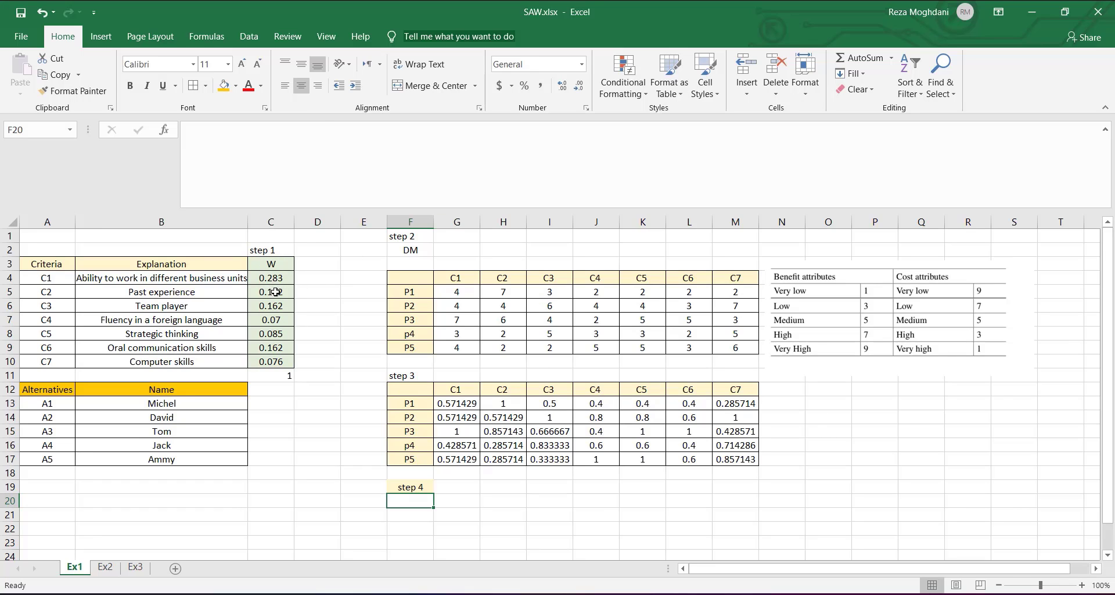
{"action": "left_click_drag", "start_coordinate": [275, 264], "coordinate": [275, 360]}
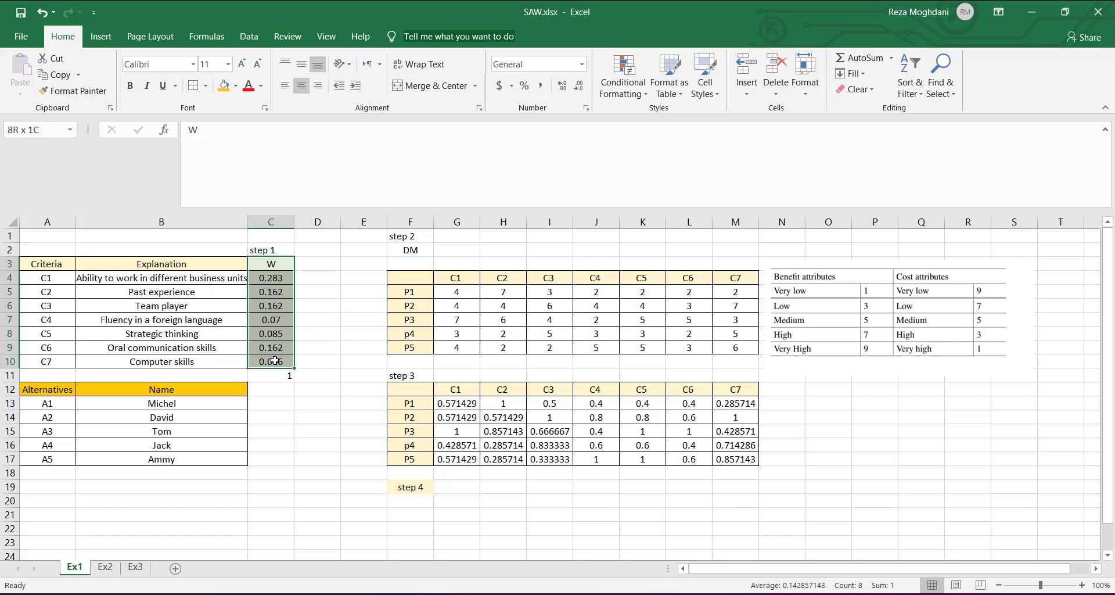
{"action": "right_click", "coordinate": [274, 360]}
{"action": "left_click", "coordinate": [302, 285]}
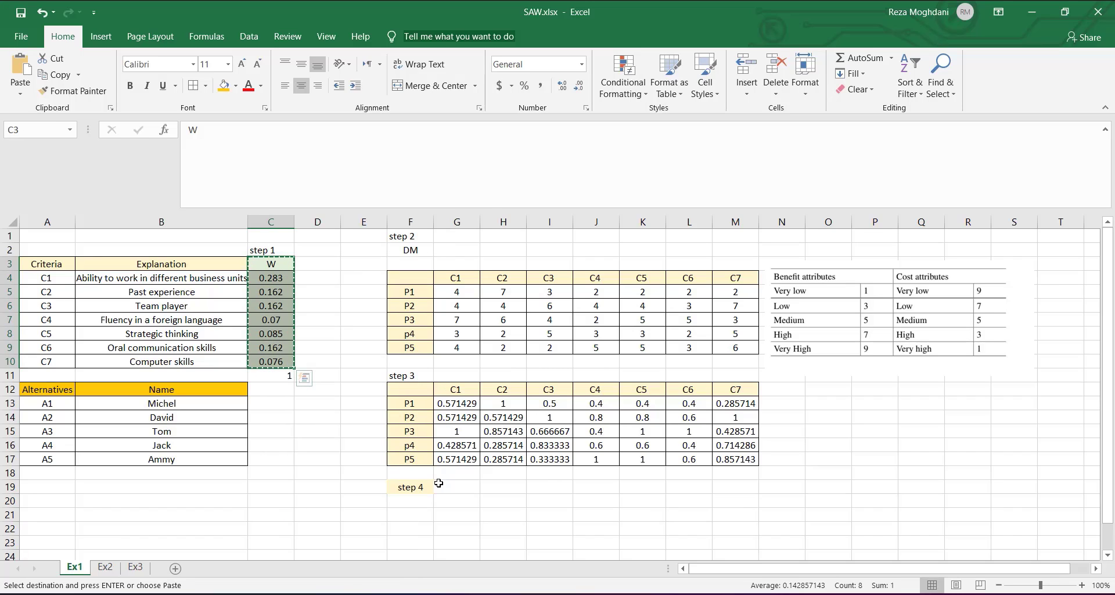
{"action": "left_click", "coordinate": [410, 473]}
{"action": "right_click", "coordinate": [410, 475]}
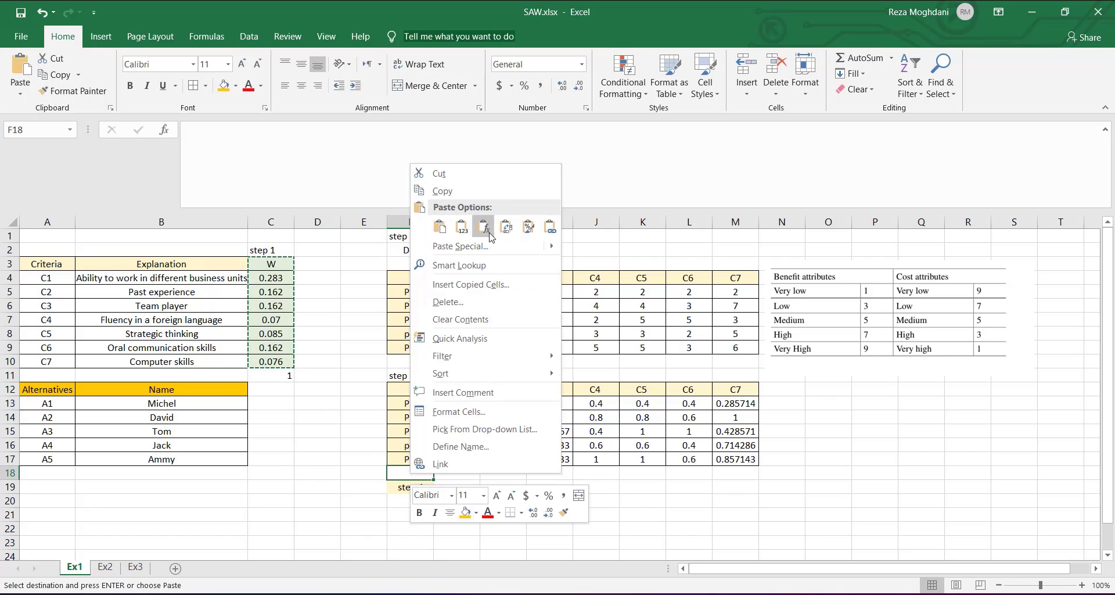
{"action": "left_click", "coordinate": [506, 227]}
{"action": "left_click", "coordinate": [543, 500]}
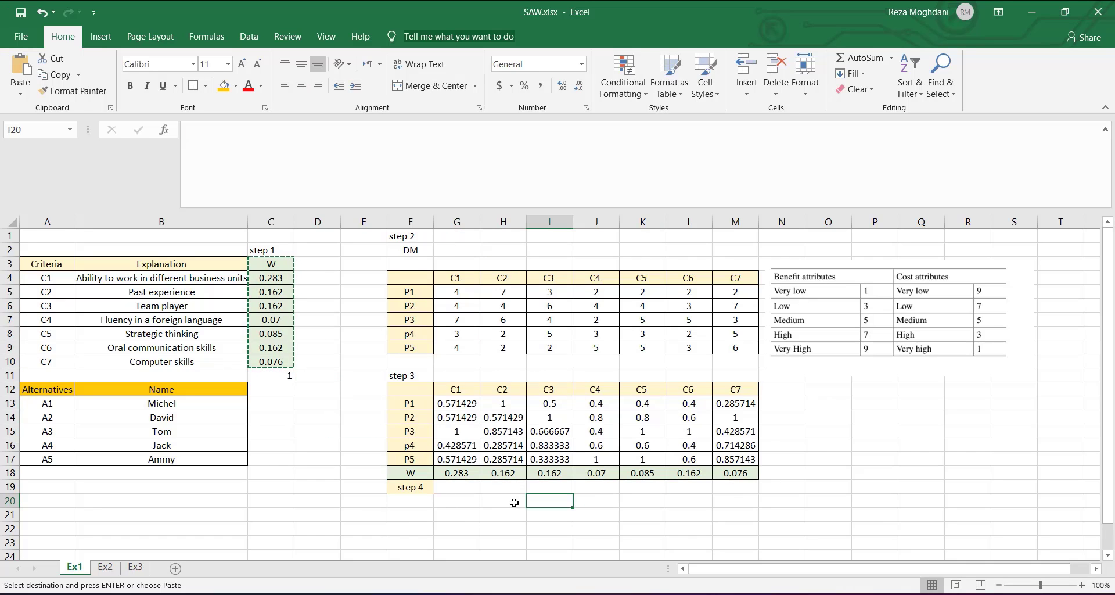
Step: Copy the normalized matrix F12:M17 with its headers and paste it at F21 below the step 4 label
{"action": "left_click", "coordinate": [452, 496]}
{"action": "left_click", "coordinate": [410, 514]}
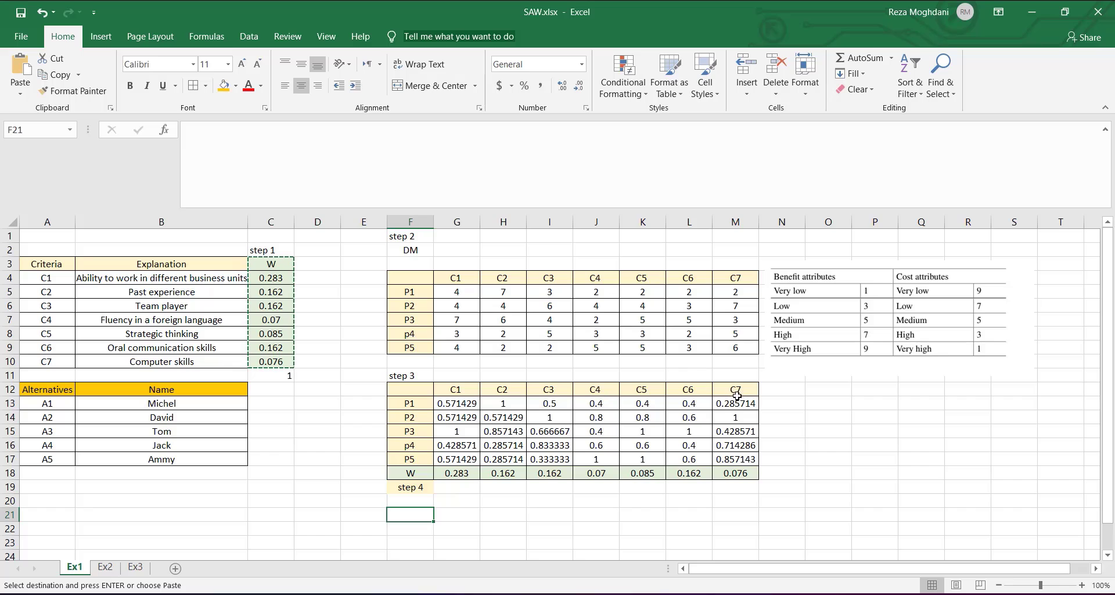
{"action": "left_click_drag", "start_coordinate": [737, 396], "coordinate": [418, 456]}
{"action": "right_click", "coordinate": [427, 445]}
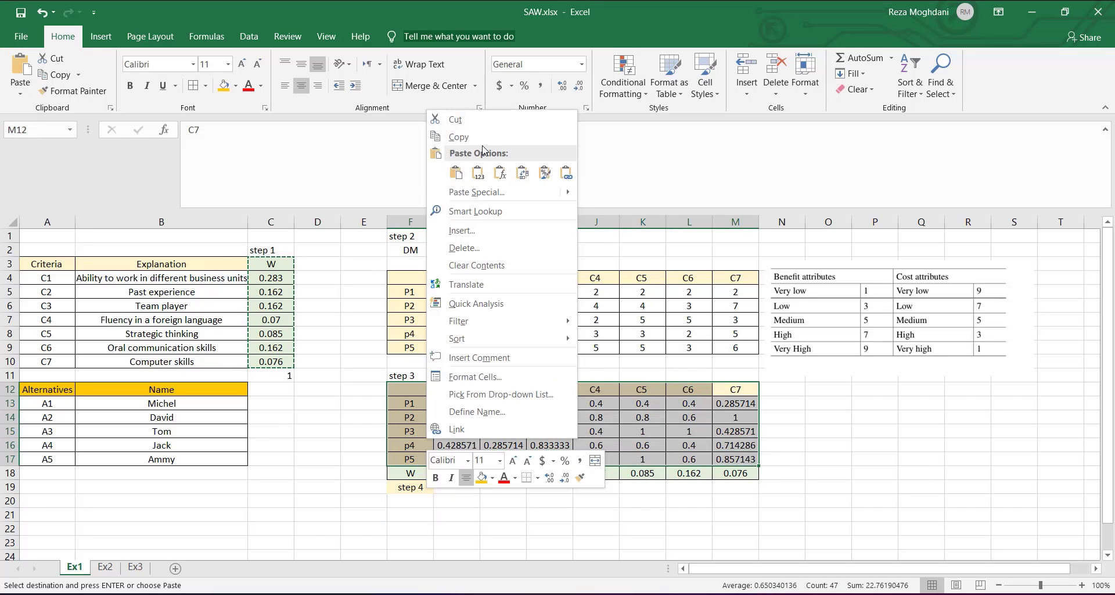
{"action": "left_click", "coordinate": [464, 137]}
{"action": "left_click", "coordinate": [410, 514]}
{"action": "right_click", "coordinate": [411, 514]}
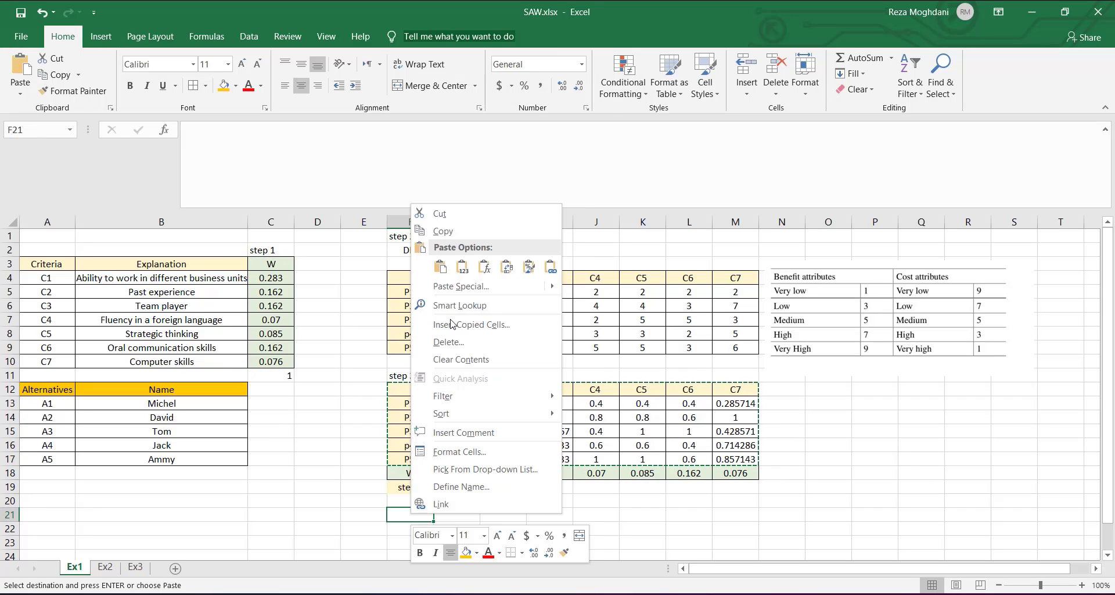
{"action": "left_click", "coordinate": [440, 270]}
Step: Clear the values in G22:M26 of the pasted matrix, keeping its headers and borders
{"action": "scroll", "coordinate": [580, 407], "scroll_direction": "down", "scroll_amount": 2}
{"action": "left_click", "coordinate": [733, 474]}
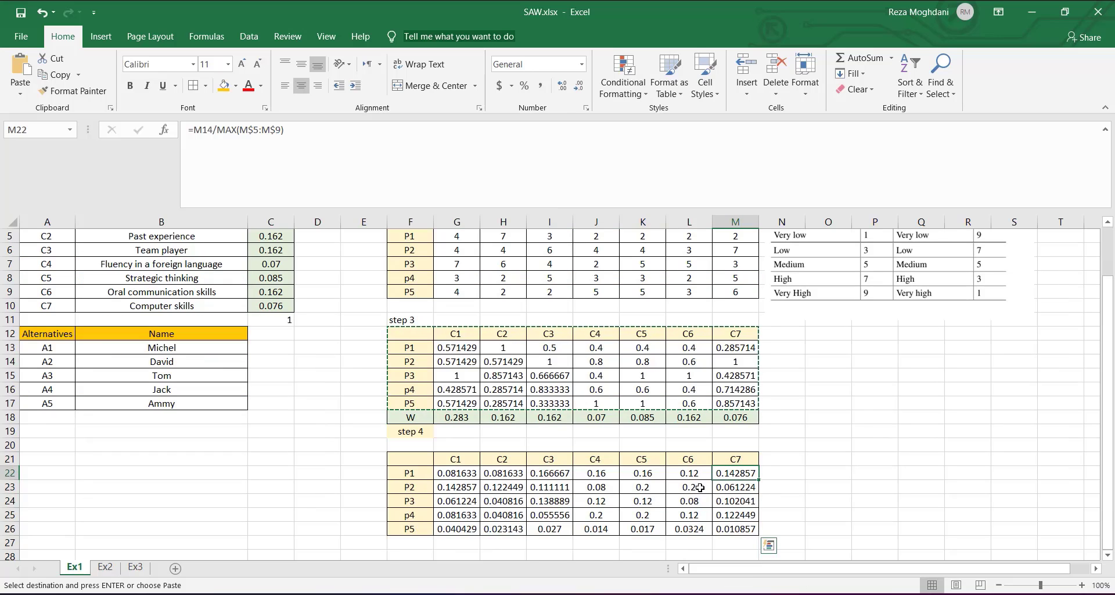
{"action": "left_click", "coordinate": [455, 531], "text": "shift"}
{"action": "key", "text": "Delete"}
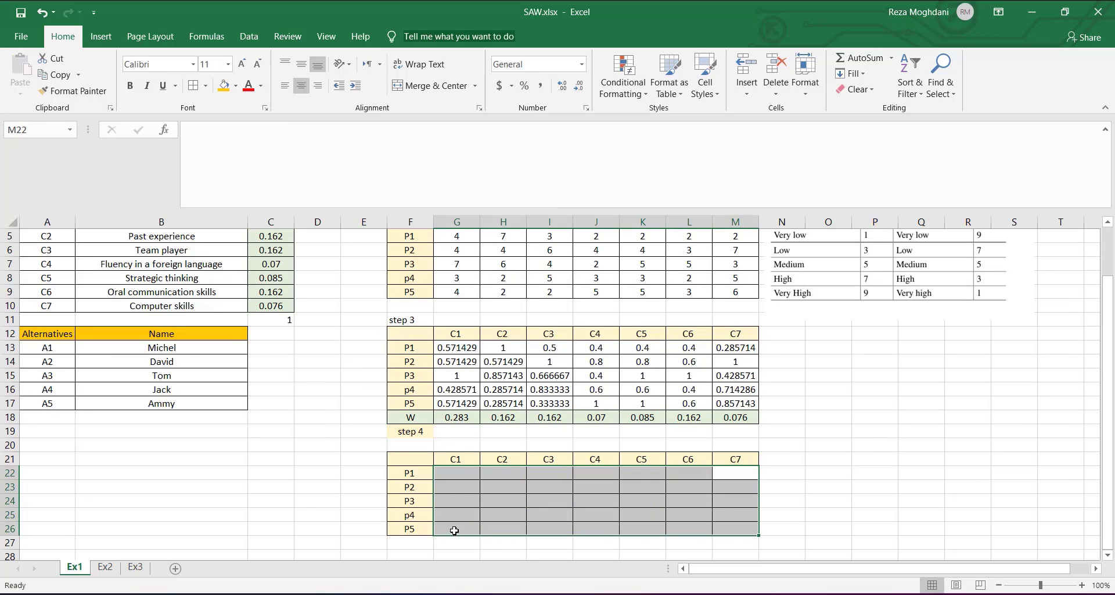
{"action": "left_click", "coordinate": [873, 439]}
Step: Calculate P1's weighted C1 score in G22 by multiplying weight G18 by normalized score G13
{"action": "scroll", "coordinate": [697, 494], "scroll_direction": "up", "scroll_amount": 1}
{"action": "scroll", "coordinate": [456, 465], "scroll_direction": "down", "scroll_amount": 1}
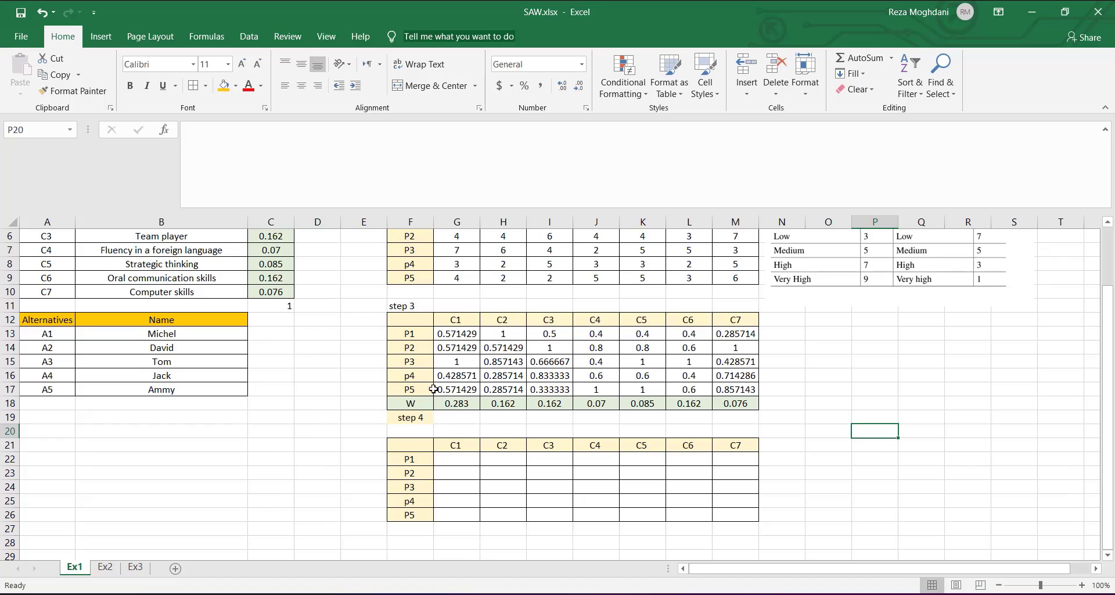
{"action": "left_click", "coordinate": [458, 407]}
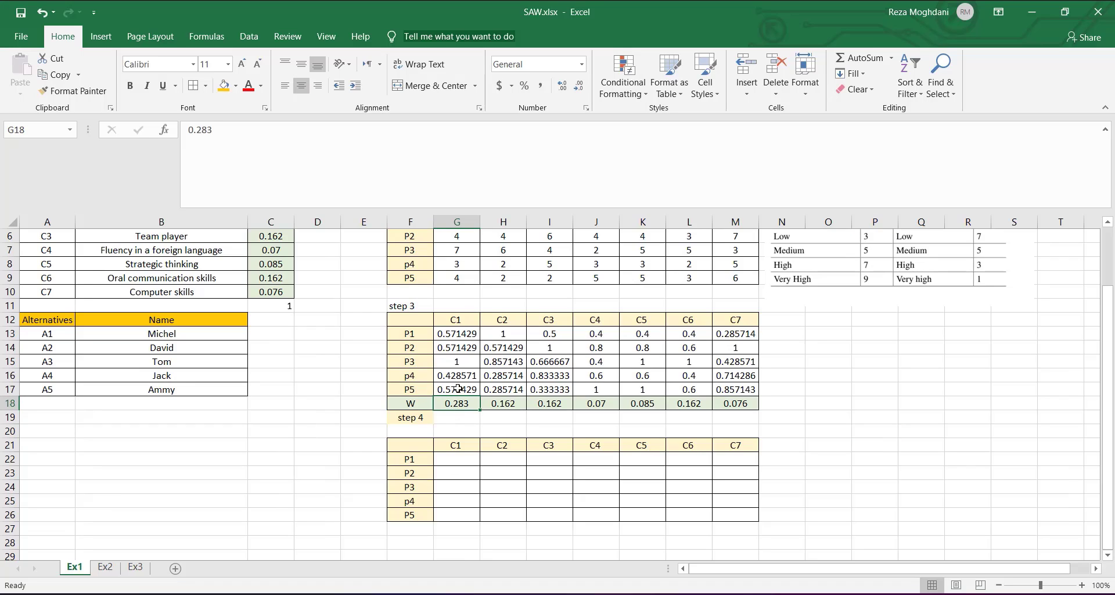
{"action": "left_click", "coordinate": [459, 462]}
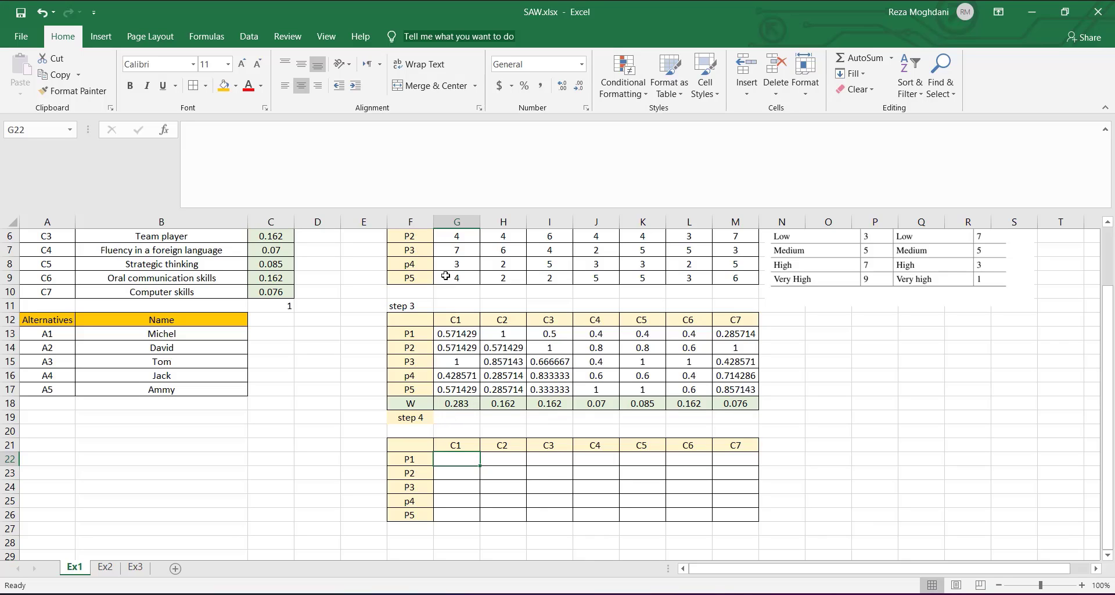
{"action": "type", "text": "="}
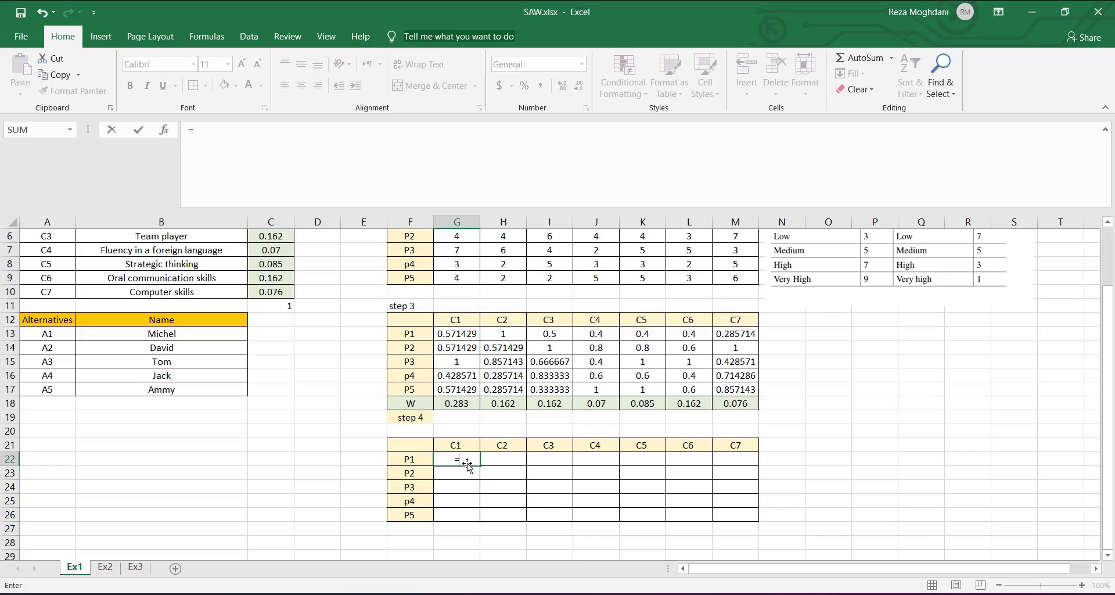
{"action": "left_click", "coordinate": [460, 405]}
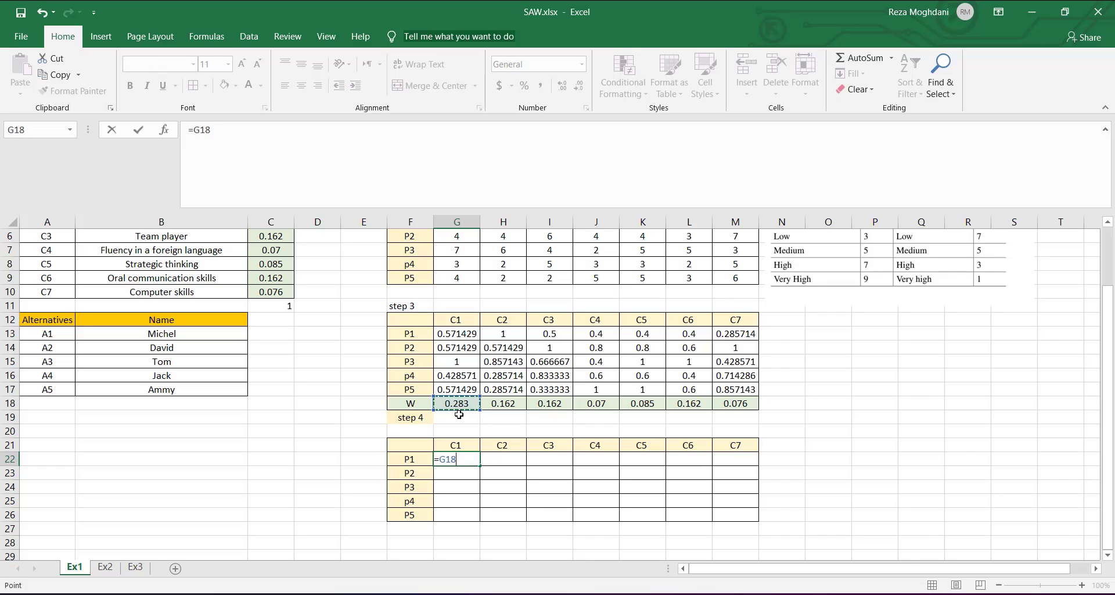
{"action": "type", "text": "*"}
{"action": "left_click", "coordinate": [466, 339]}
{"action": "key", "text": "Return"}
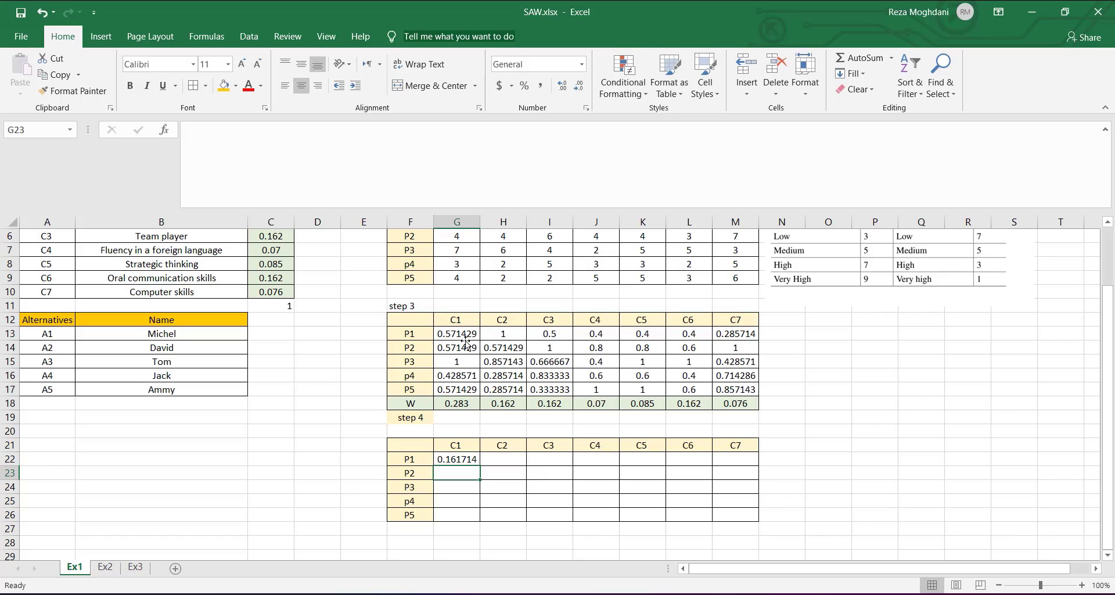
Step: Try to fill the G22 formula =G18*G13 down to G26
{"action": "left_click", "coordinate": [464, 460]}
{"action": "left_click_drag", "start_coordinate": [479, 465], "coordinate": [471, 528]}
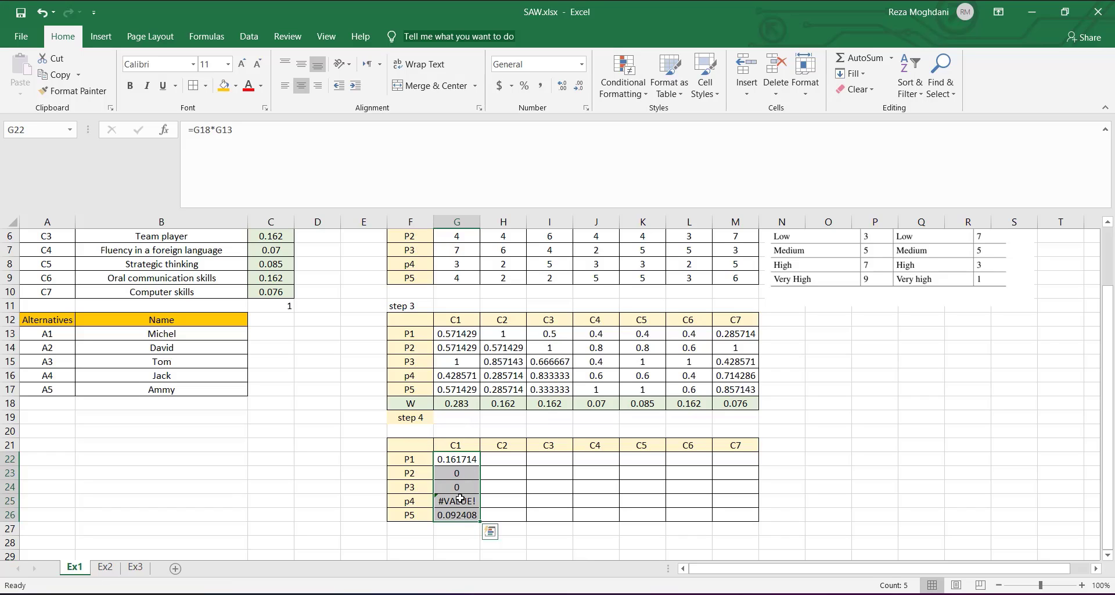
{"action": "left_click", "coordinate": [455, 459]}
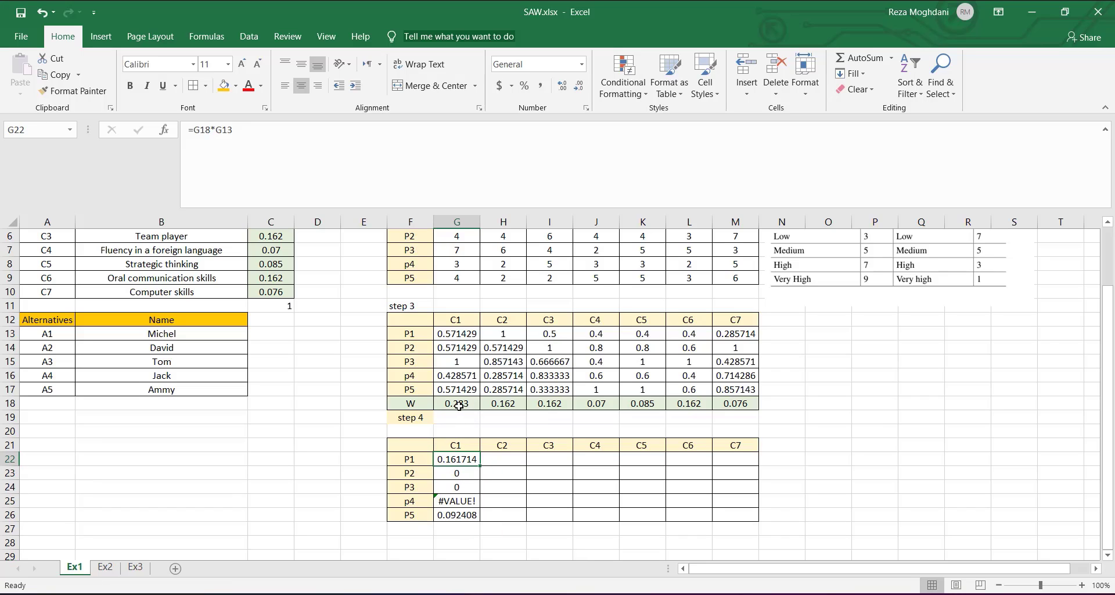
{"action": "left_click", "coordinate": [459, 406]}
Step: Lock the weight row in G22 so its formula is =G$18*G13, and fill it down through G26
{"action": "left_click", "coordinate": [468, 460]}
{"action": "left_click", "coordinate": [208, 139]}
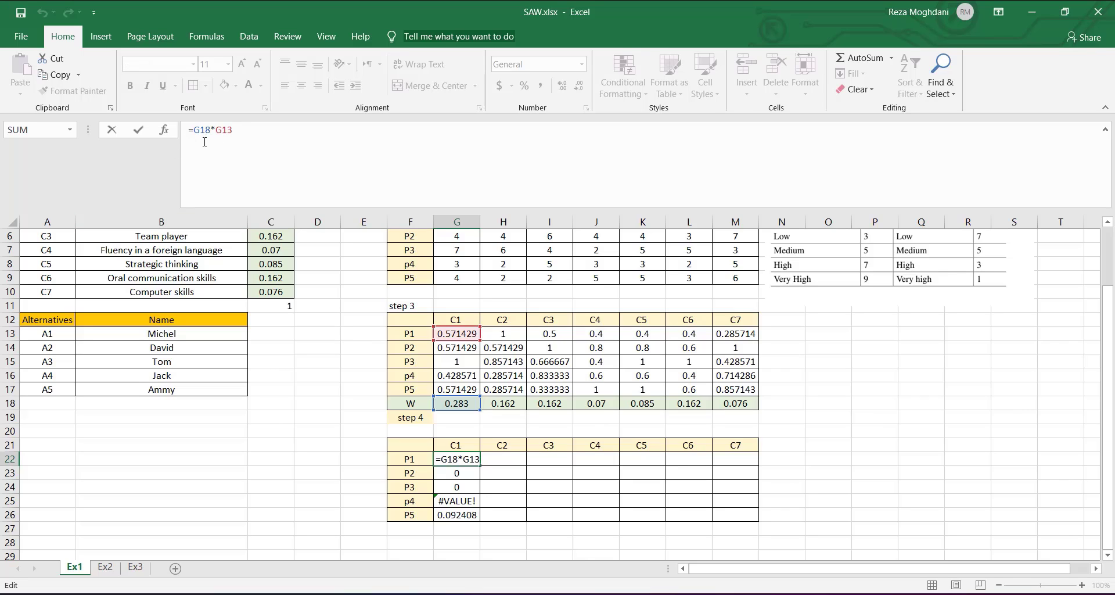
{"action": "type", "text": "$"}
{"action": "key", "text": "Return"}
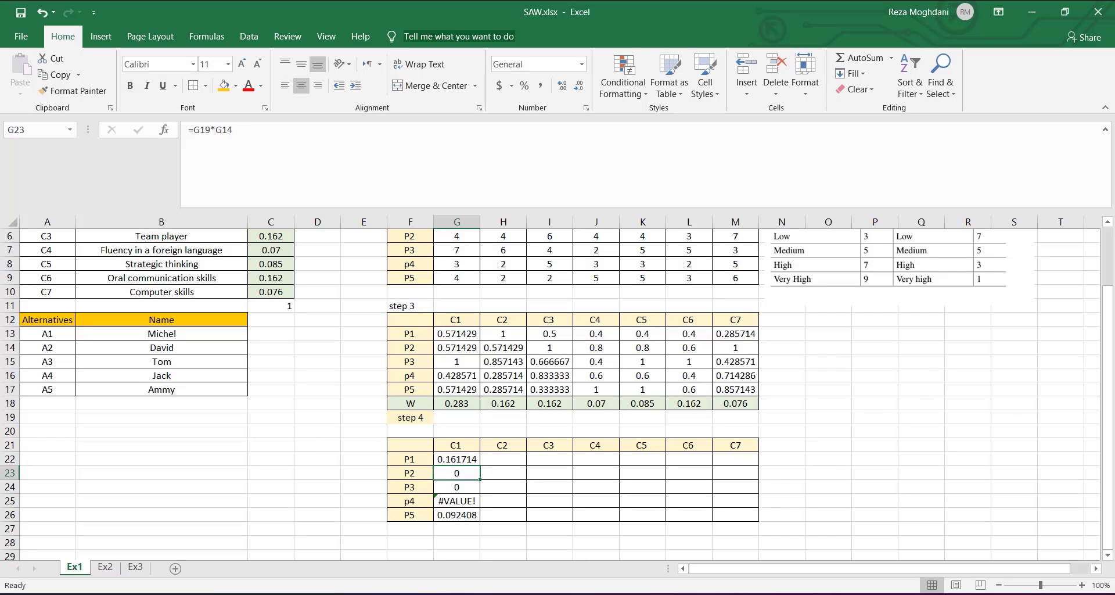
{"action": "left_click", "coordinate": [461, 458]}
{"action": "left_click_drag", "start_coordinate": [478, 465], "coordinate": [478, 519]}
{"action": "scroll", "coordinate": [456, 511], "scroll_direction": "down", "scroll_amount": 1}
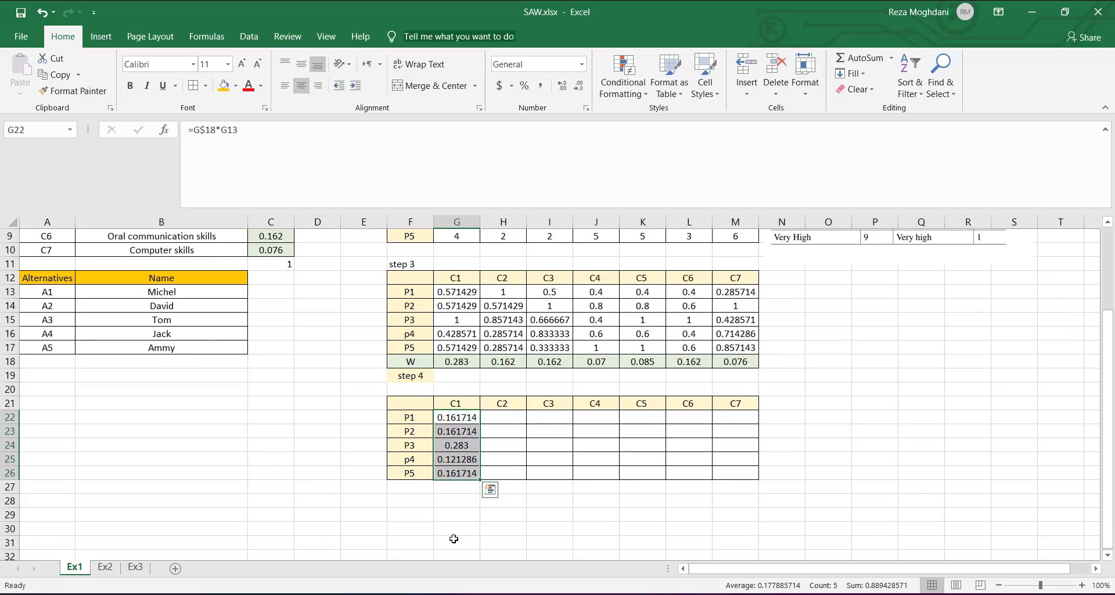
{"action": "scroll", "coordinate": [459, 464], "scroll_direction": "up", "scroll_amount": 1}
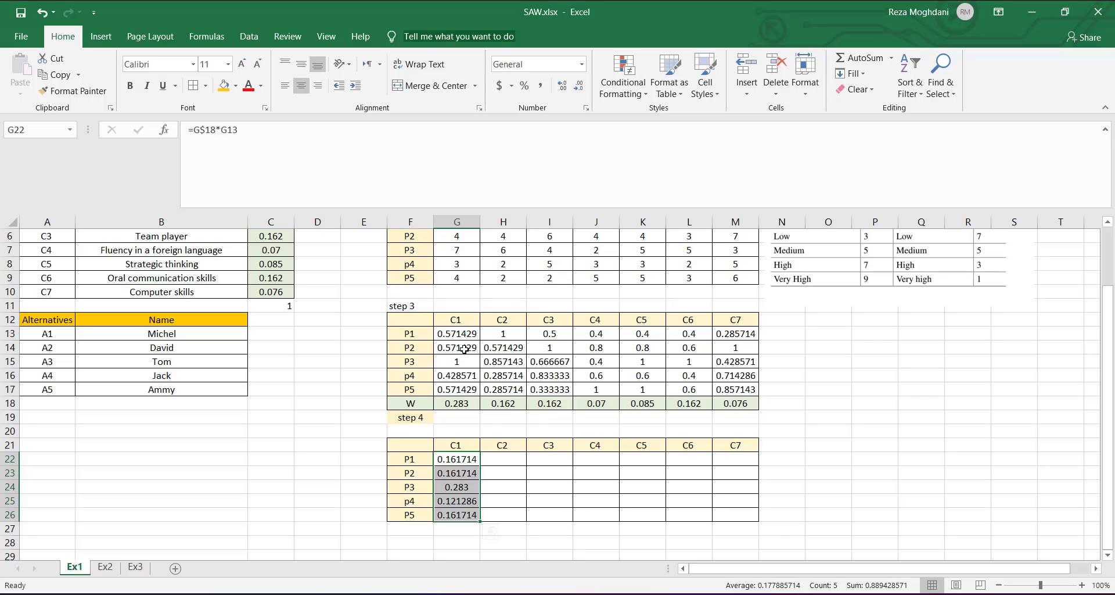
Step: Extend the G22 weighted-score formula across the whole step 4 matrix, G22:M26
{"action": "left_click", "coordinate": [467, 459]}
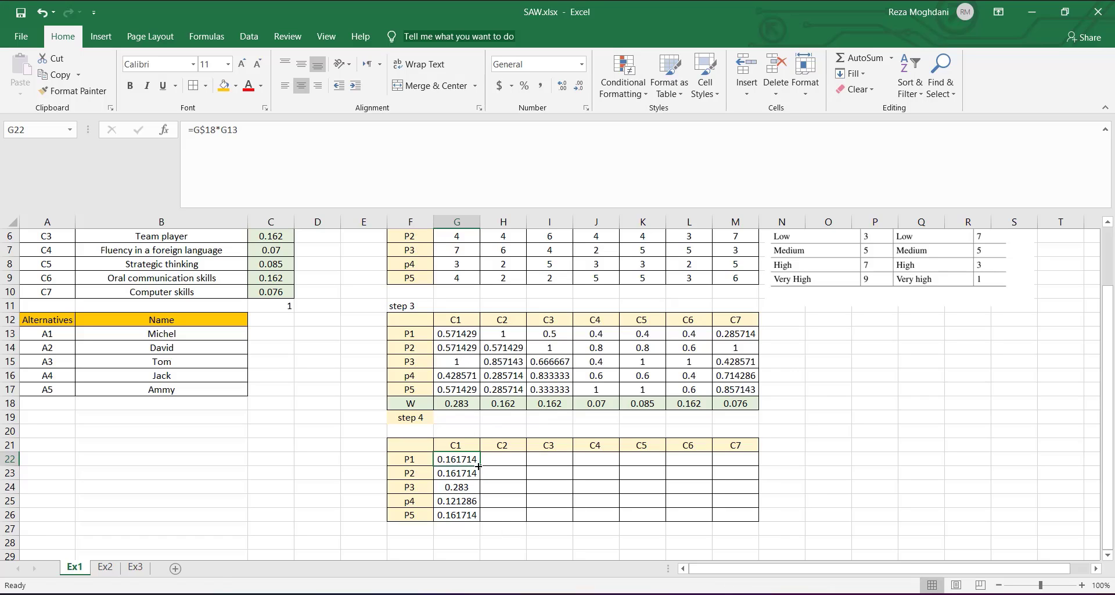
{"action": "left_click_drag", "start_coordinate": [478, 466], "coordinate": [758, 520]}
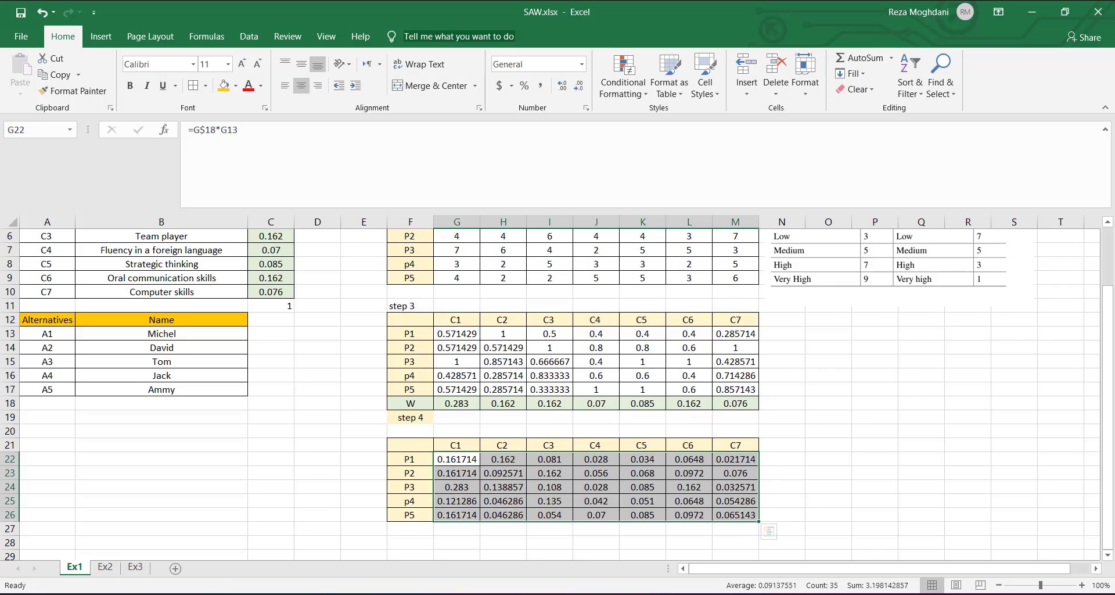
{"action": "scroll", "coordinate": [459, 430], "scroll_direction": "down", "scroll_amount": 1}
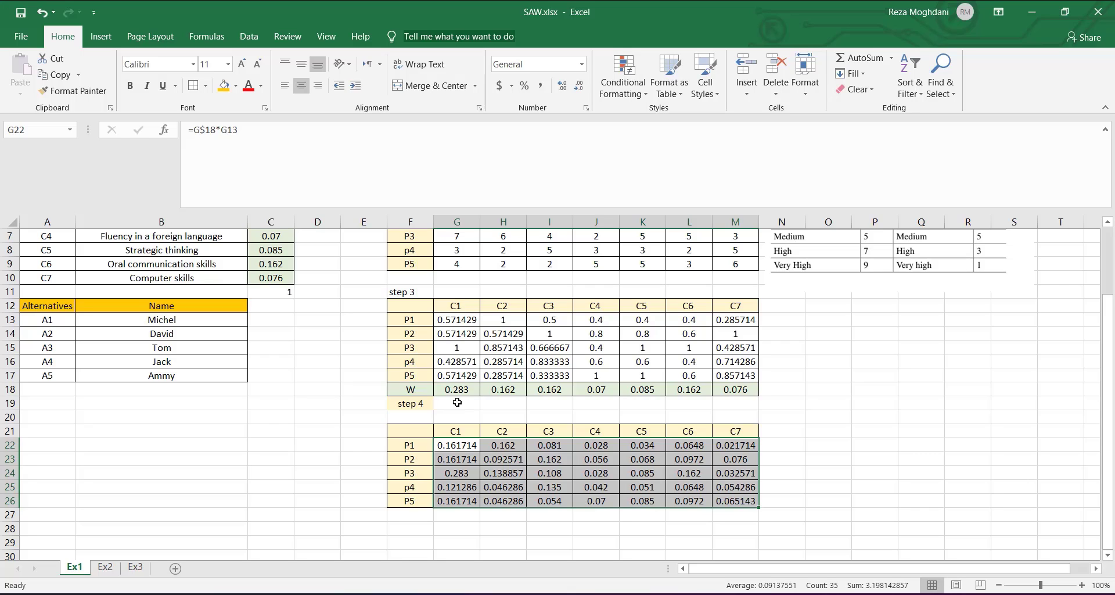
Step: Check which weight and normalized-score cells the formulas in H22, H23 and M23 refer to
{"action": "left_click", "coordinate": [494, 445]}
{"action": "key", "text": "F2"}
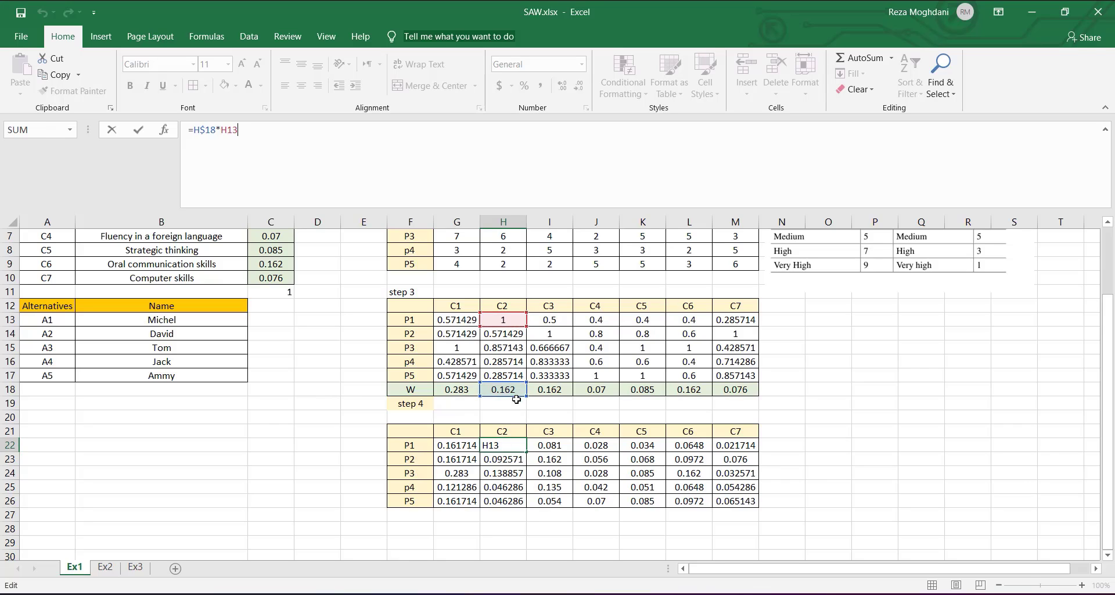
{"action": "key", "text": "Return"}
{"action": "left_click", "coordinate": [371, 152]}
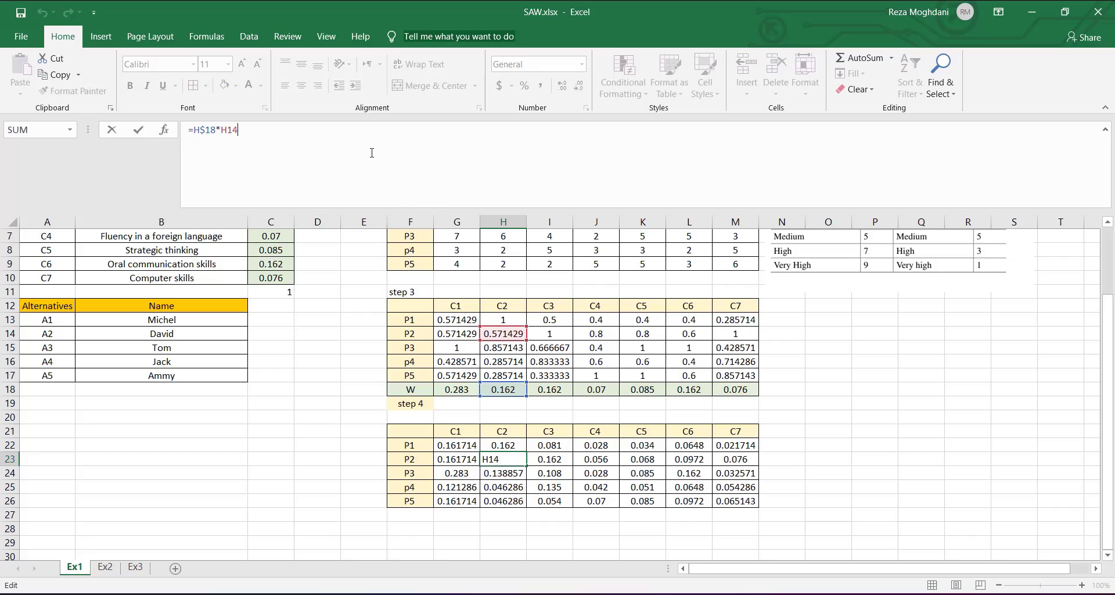
{"action": "key", "text": "Return"}
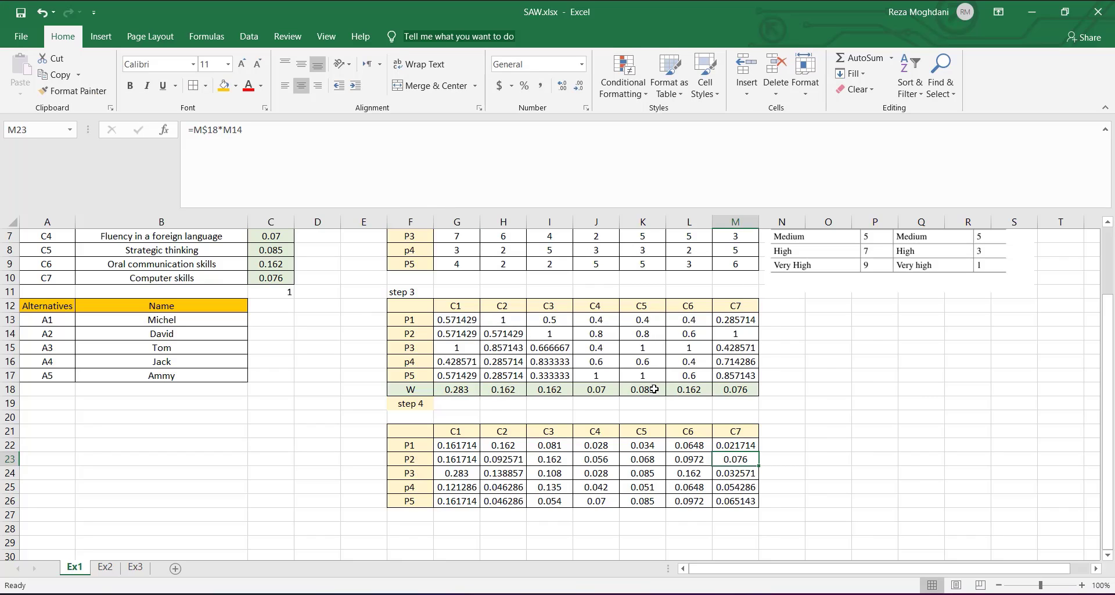
{"action": "left_click", "coordinate": [736, 459]}
{"action": "left_click", "coordinate": [275, 135]}
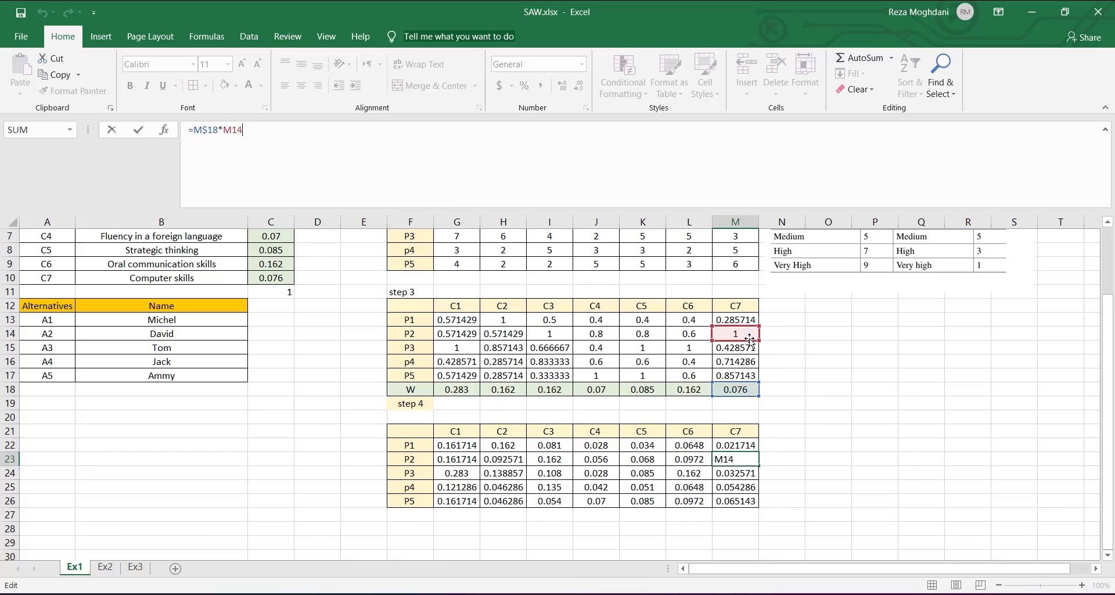
{"action": "key", "text": "Escape"}
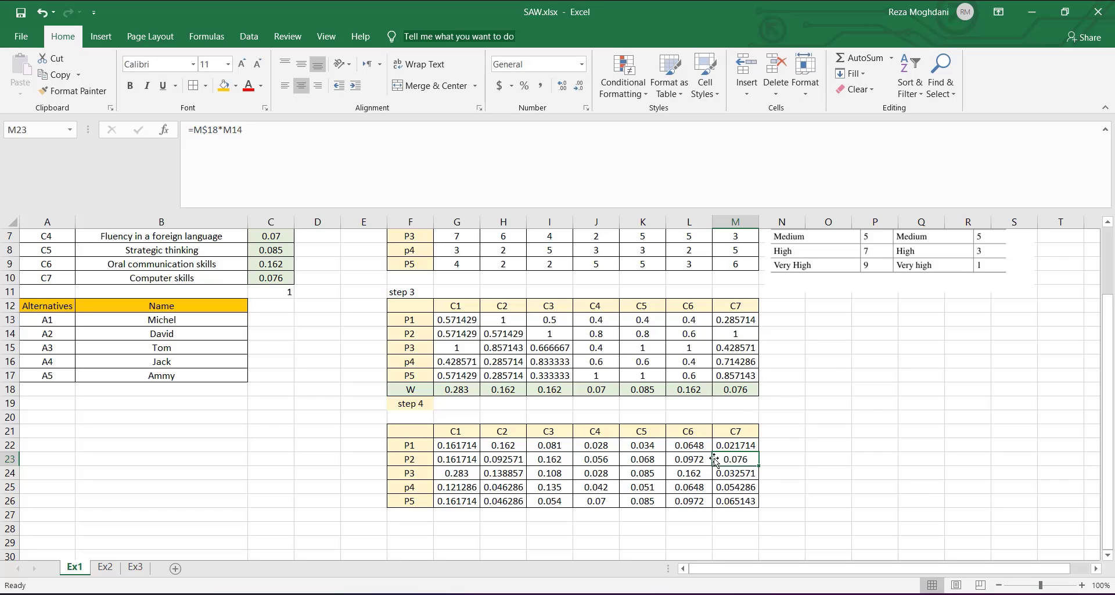
Step: Add the column header A in N21, beside the C7 header of the weighted matrix
{"action": "left_click", "coordinate": [808, 430]}
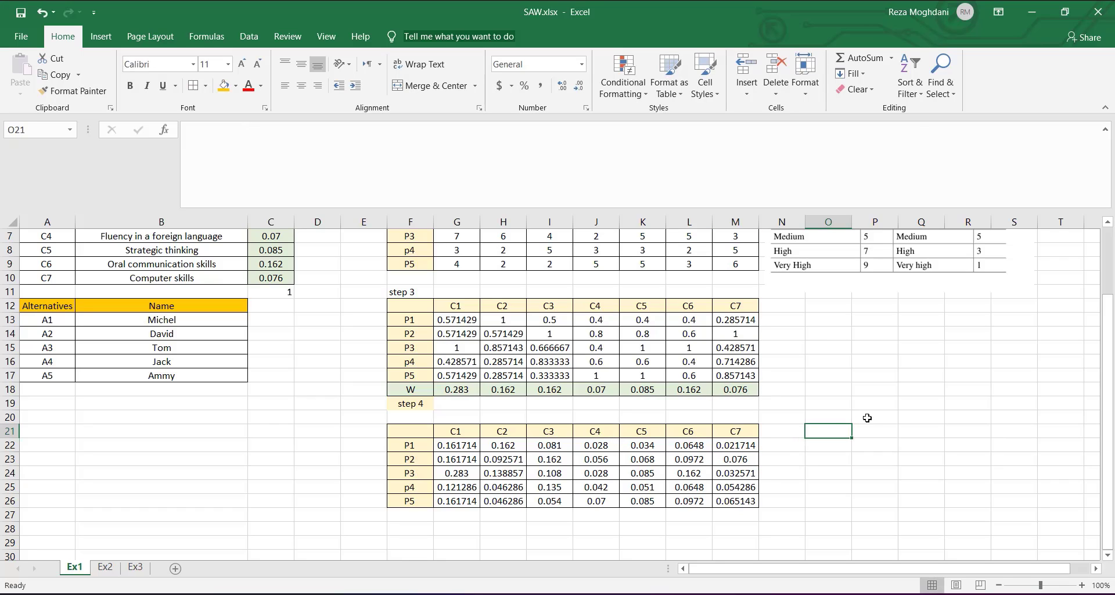
{"action": "left_click", "coordinate": [795, 432]}
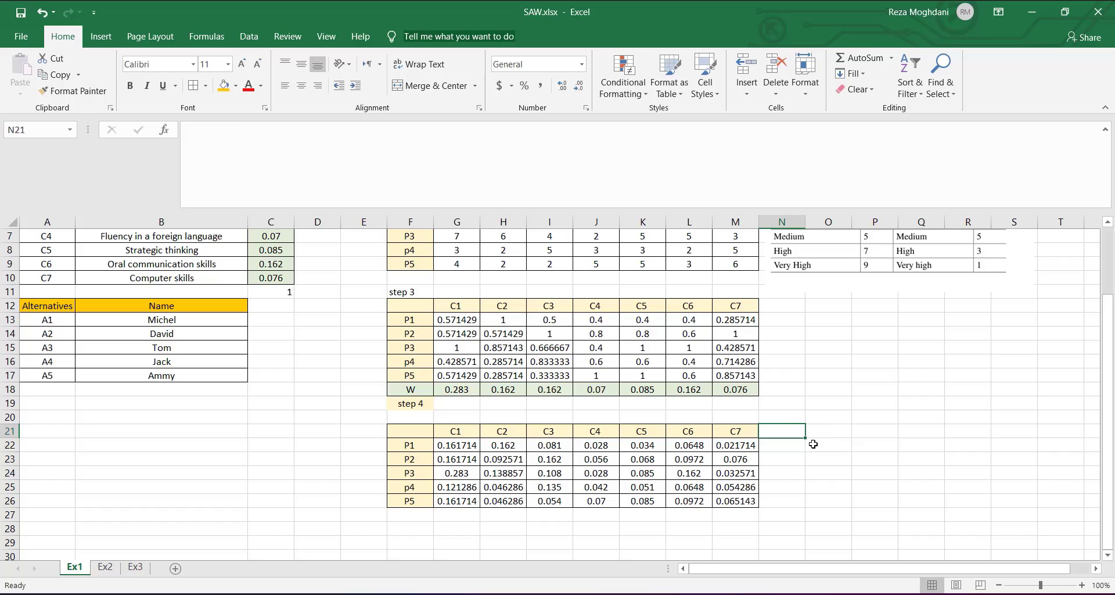
{"action": "type", "text": "Aj"}
{"action": "key", "text": "Return"}
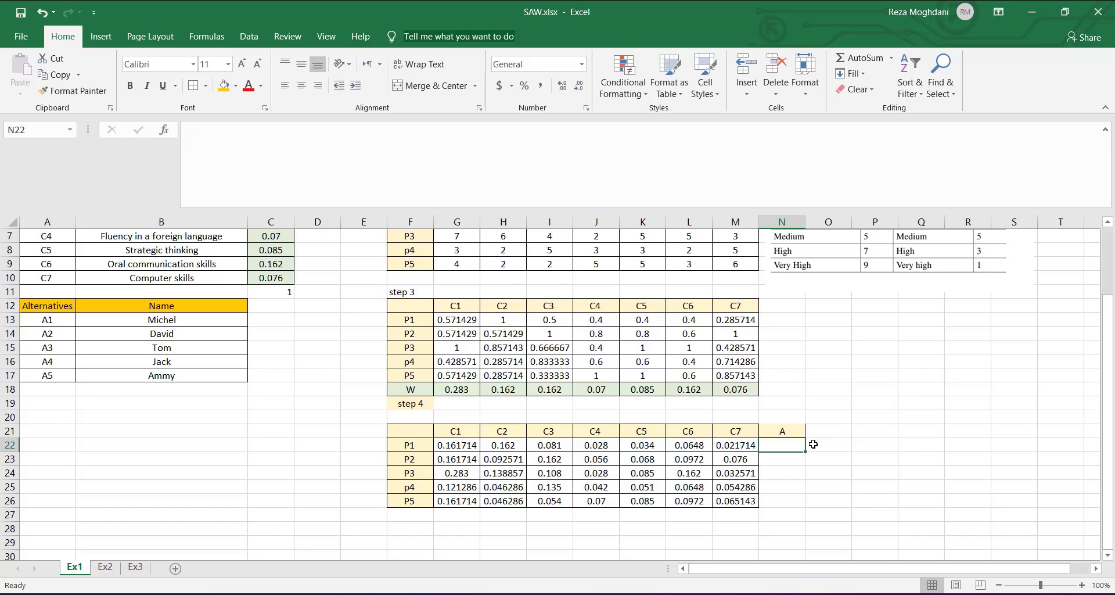
Step: Total P1's weighted scores in N22 with =SUM(G22:M22)
{"action": "type", "text": "=sum"}
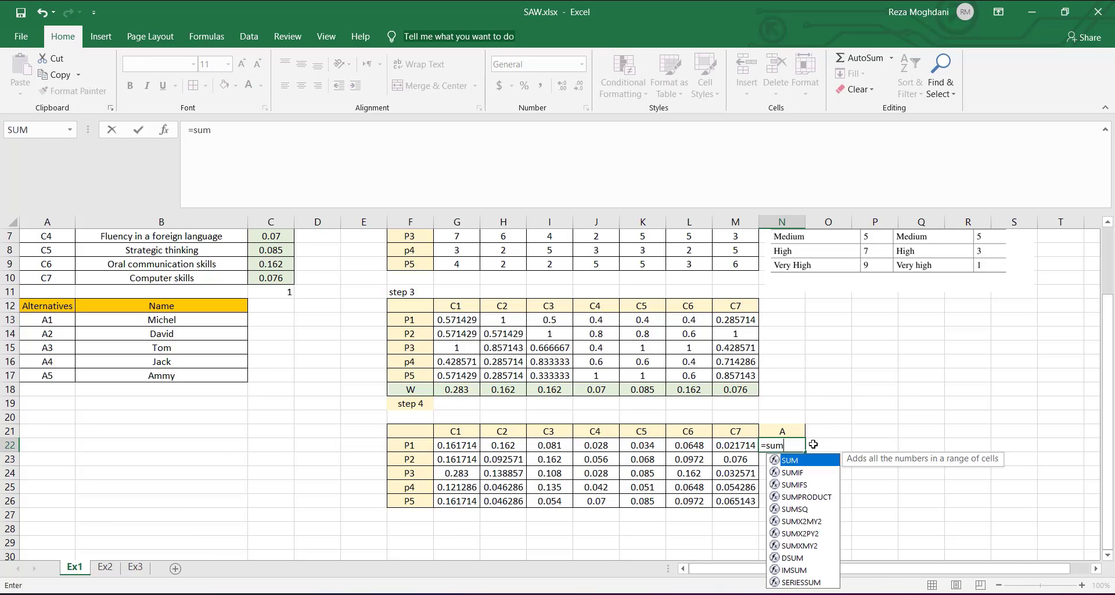
{"action": "type", "text": "("}
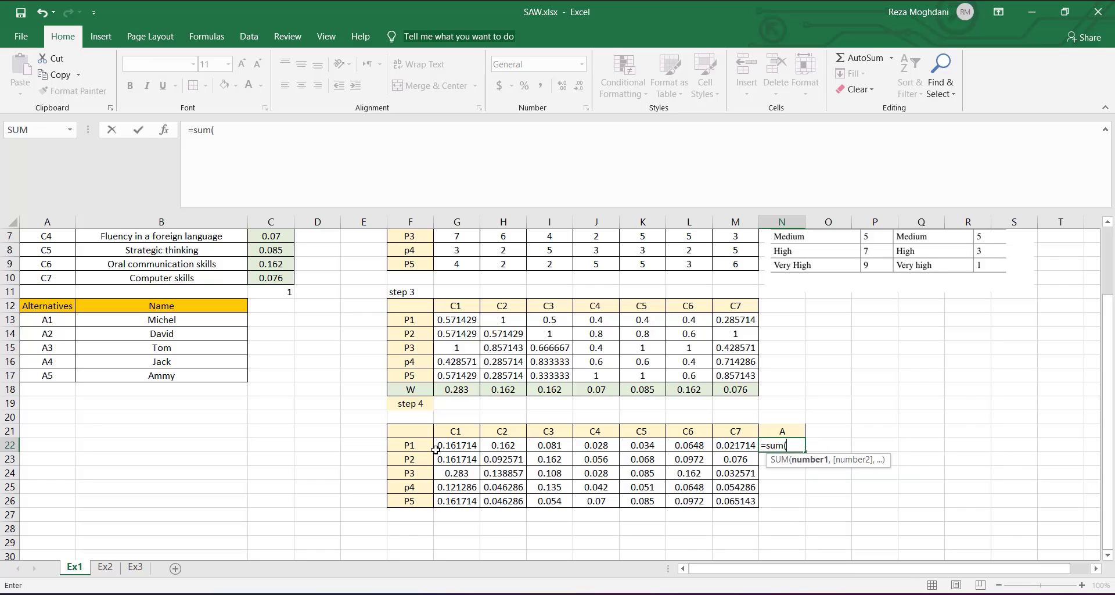
{"action": "left_click", "coordinate": [437, 447]}
{"action": "left_click_drag", "start_coordinate": [488, 439], "coordinate": [743, 448]}
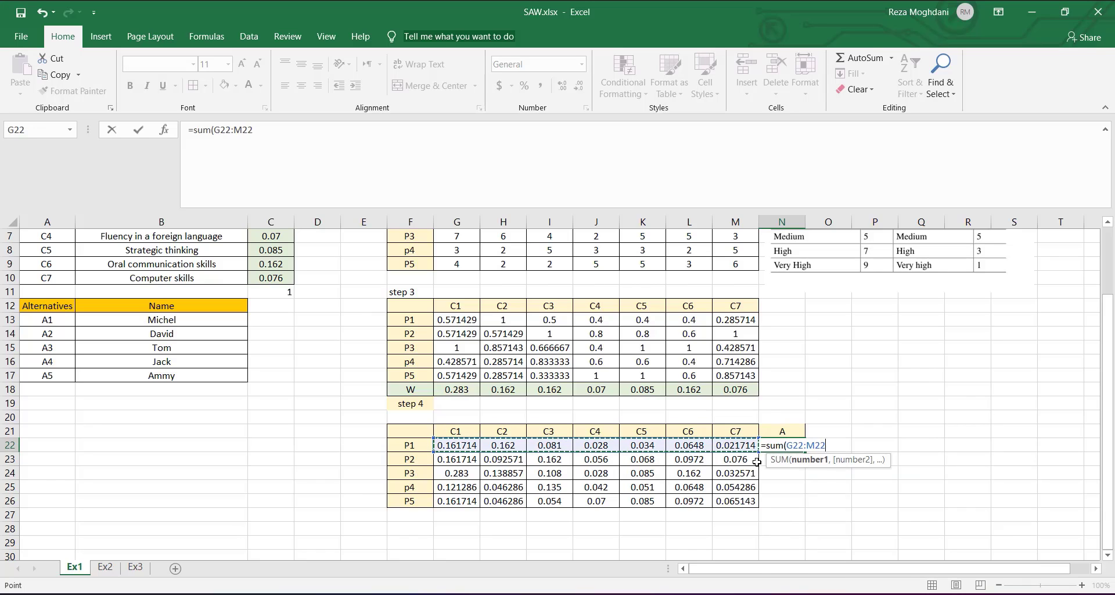
{"action": "type", "text": ")"}
{"action": "key", "text": "Return"}
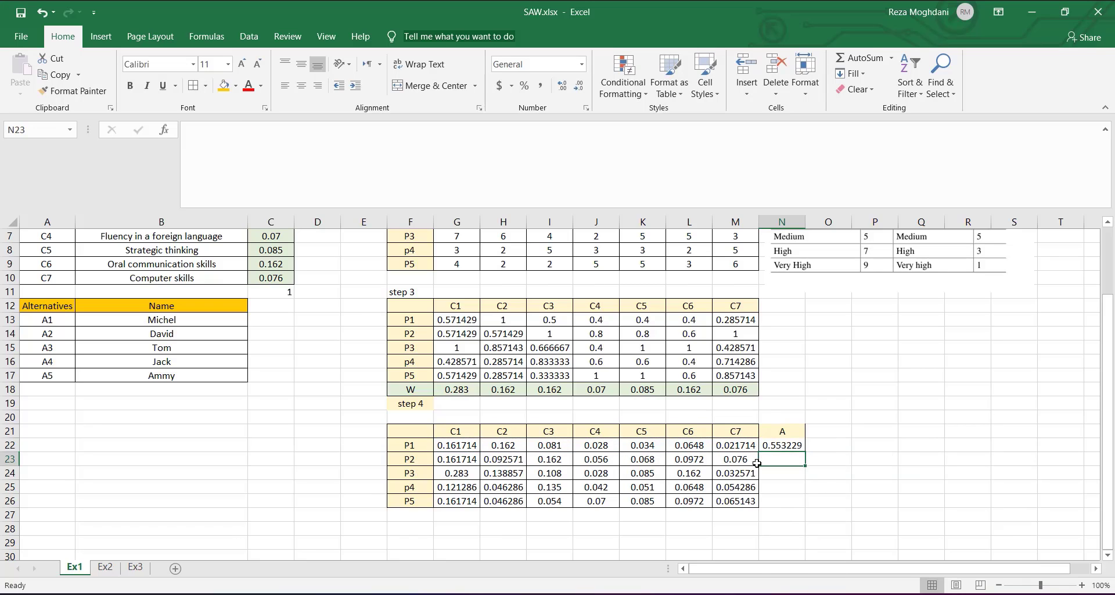
Step: Fill the N22 sum down to N26 to score the remaining alternatives
{"action": "left_click", "coordinate": [785, 446]}
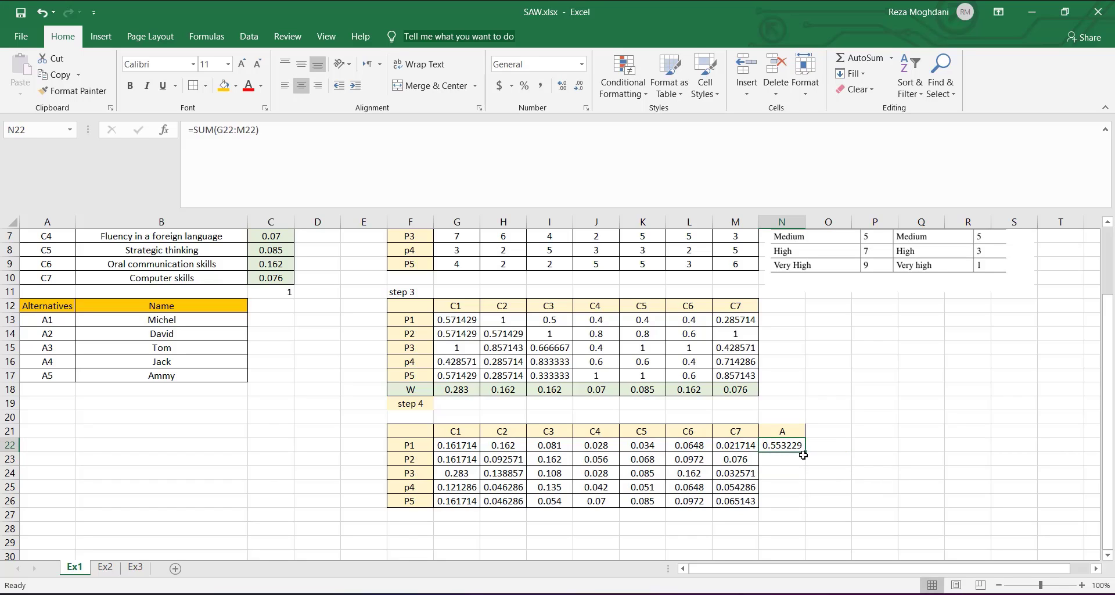
{"action": "left_click_drag", "start_coordinate": [805, 453], "coordinate": [805, 504]}
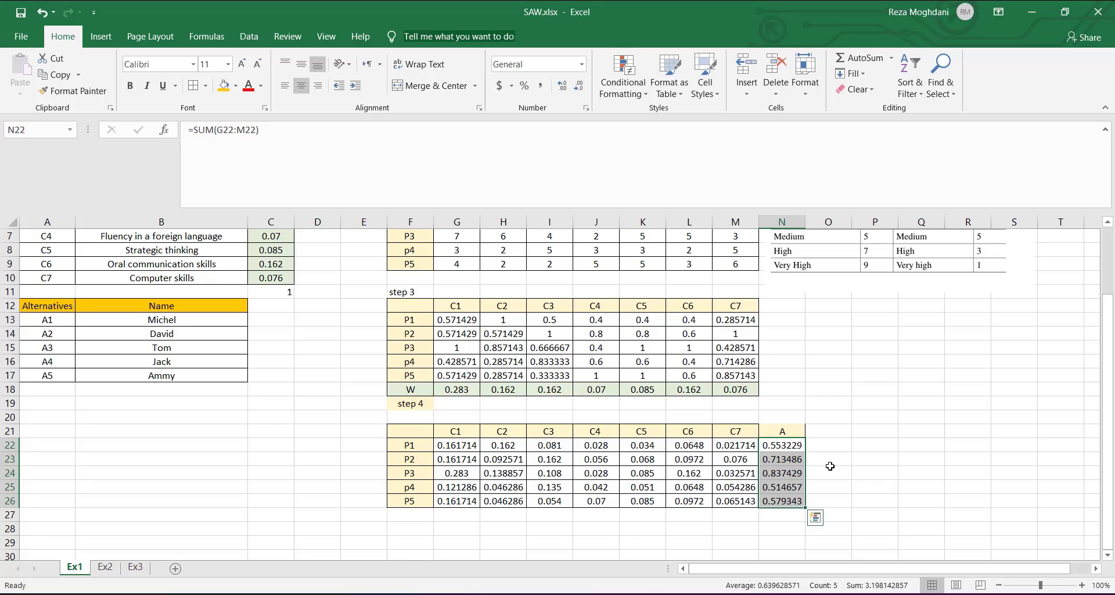
{"action": "left_click", "coordinate": [781, 471]}
{"action": "scroll", "coordinate": [835, 403], "scroll_direction": "down", "scroll_amount": 3}
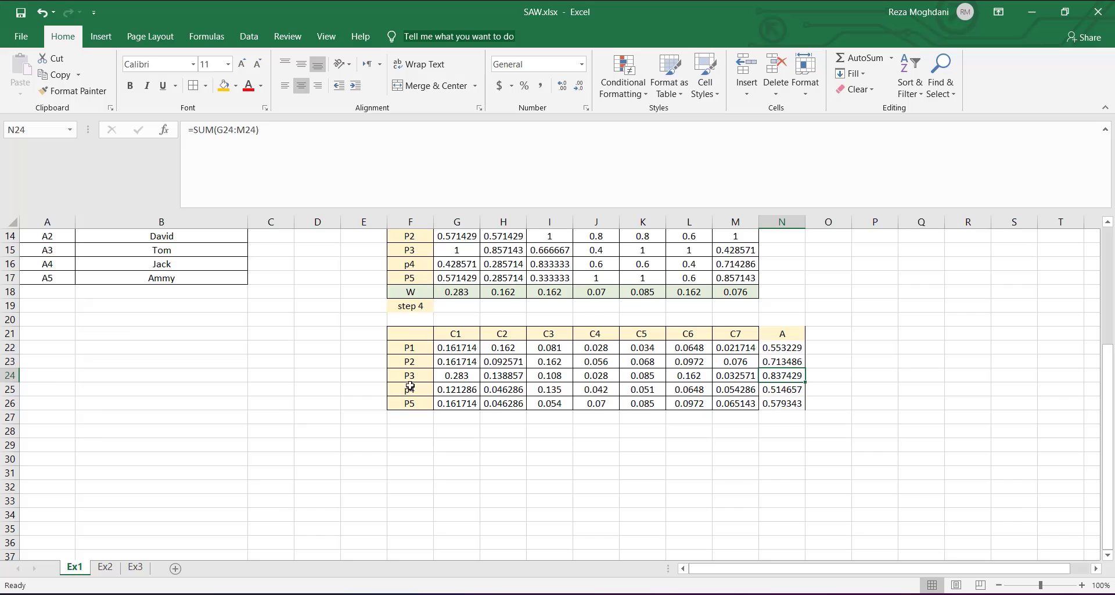
{"action": "scroll", "coordinate": [772, 398], "scroll_direction": "up", "scroll_amount": 1}
Step: Start a RANK formula in O22 that ranks N22 against the total scores N22:N26
{"action": "left_click", "coordinate": [837, 347]}
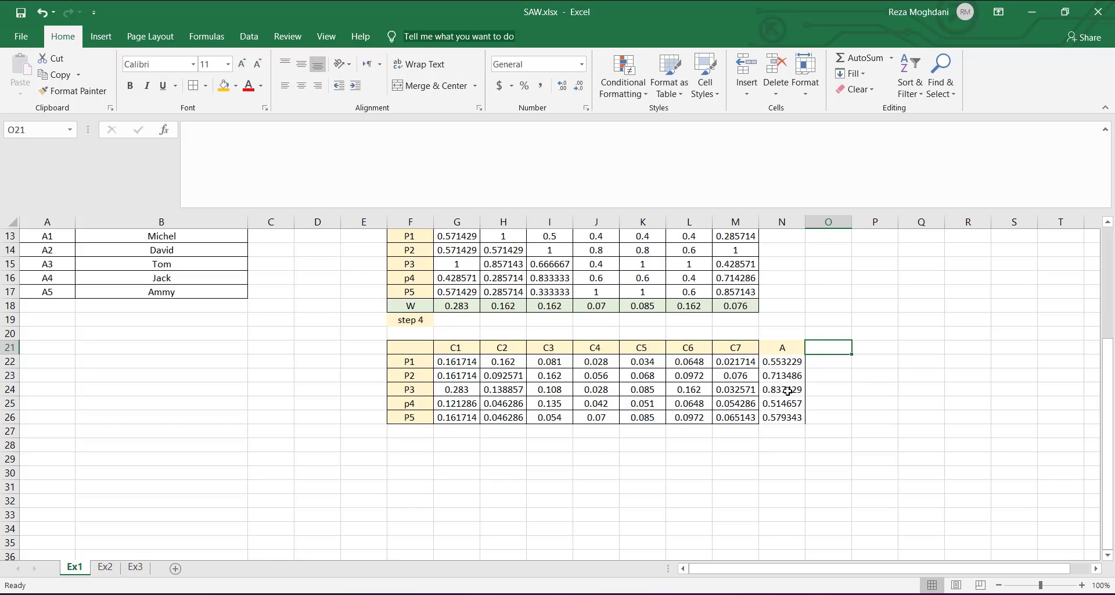
{"action": "left_click", "coordinate": [827, 367]}
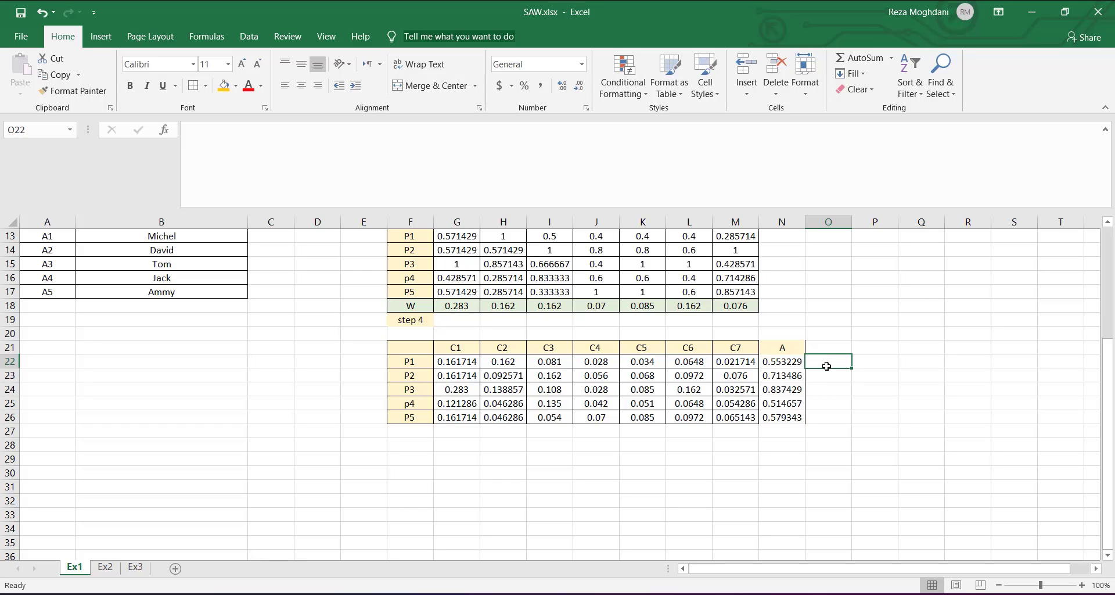
{"action": "type", "text": "=rank"}
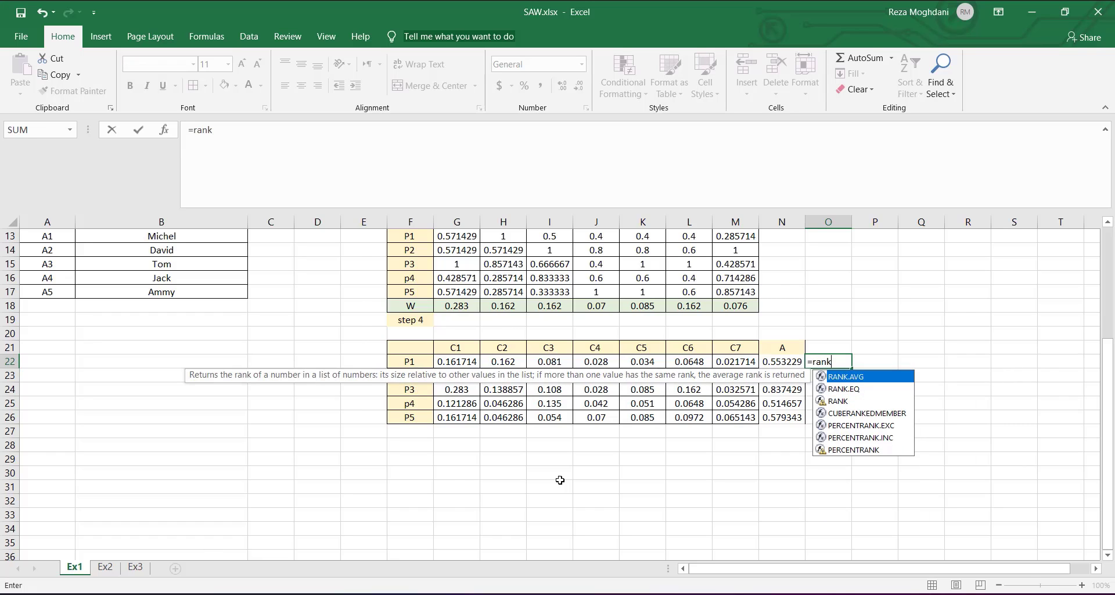
{"action": "double_click", "coordinate": [864, 404]}
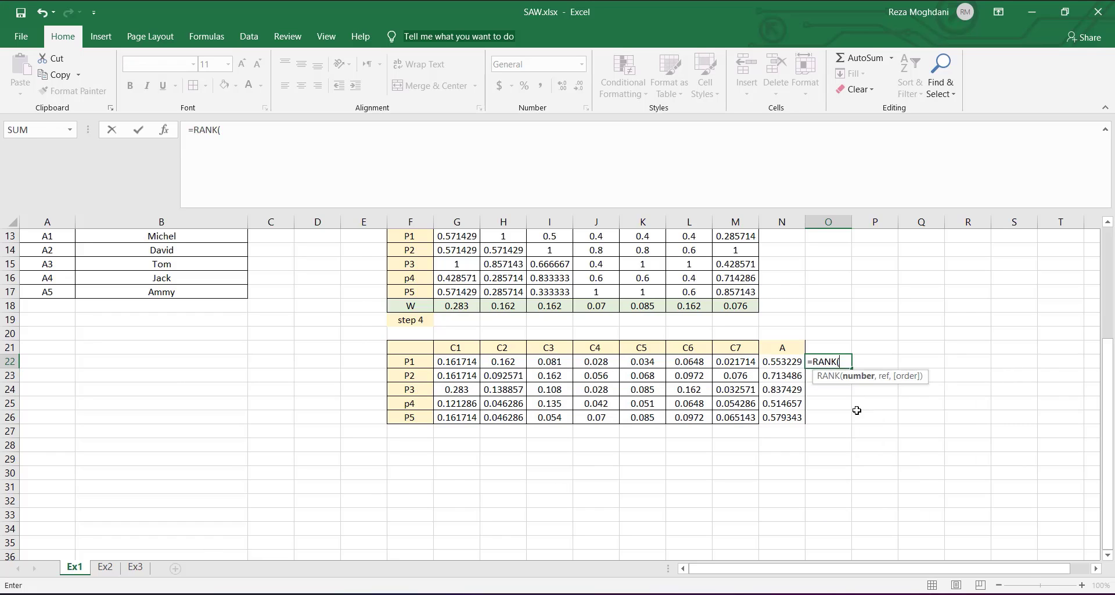
{"action": "left_click", "coordinate": [792, 360]}
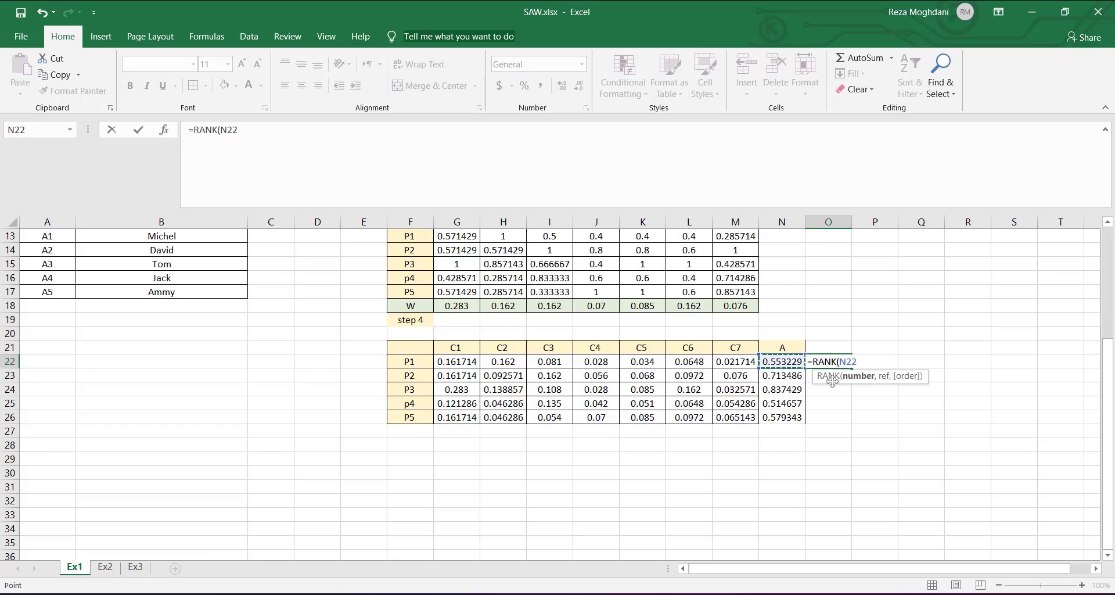
{"action": "key", "text": "F8"}
{"action": "key", "text": "BackSpace"}
{"action": "key", "text": "BackSpace"}
{"action": "key", "text": "BackSpace"}
{"action": "type", "text": ","}
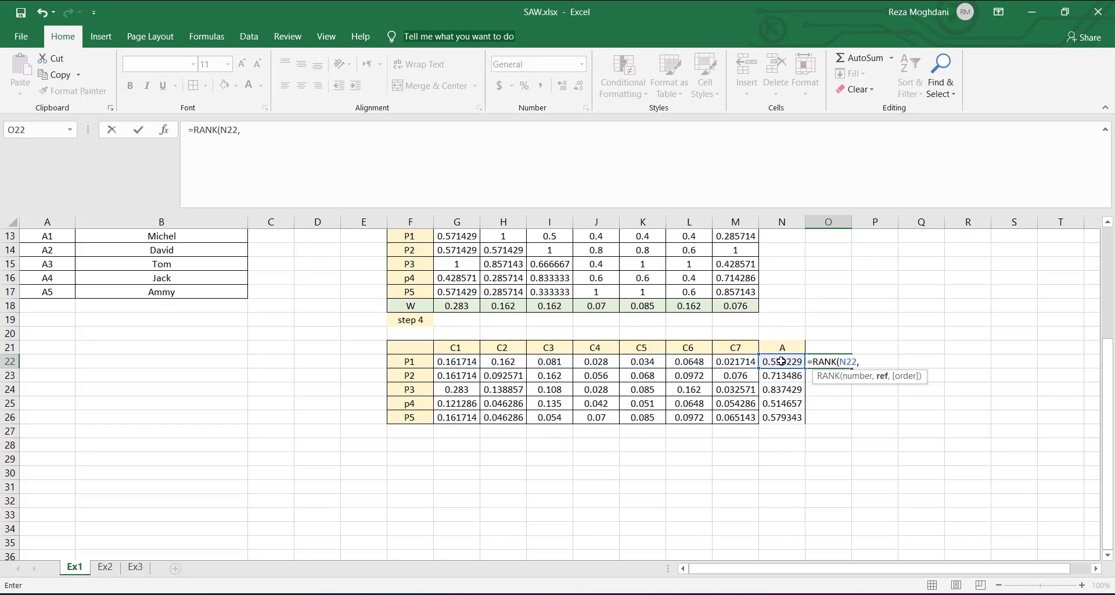
{"action": "left_click_drag", "start_coordinate": [784, 362], "coordinate": [780, 419]}
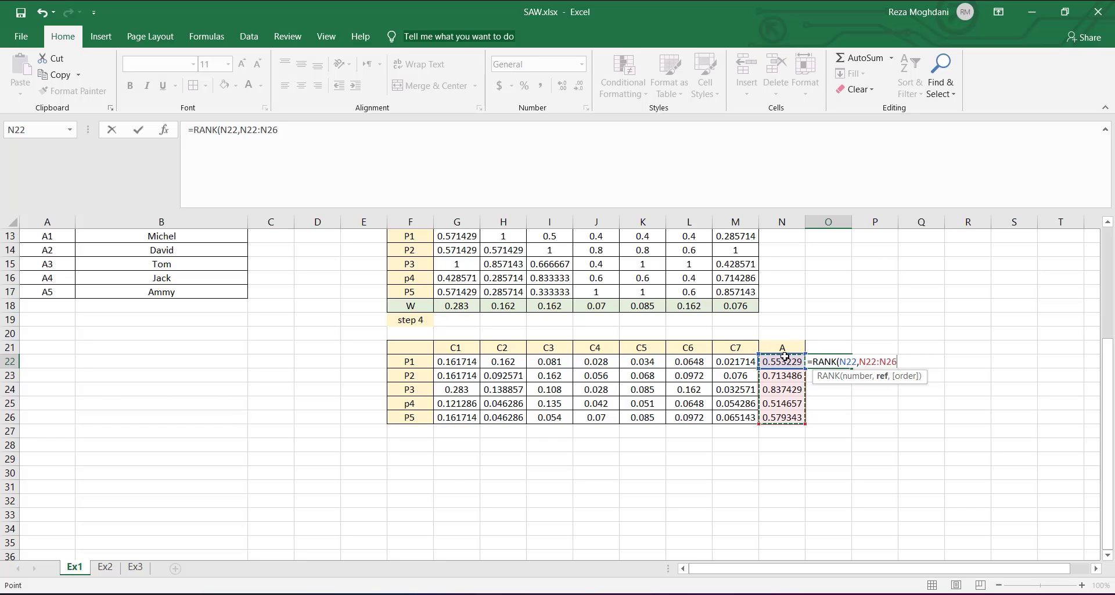
Step: Make the ranking range absolute and complete O22 as =RANK(N22,$N$22:$N$26)
{"action": "left_click", "coordinate": [867, 360]}
{"action": "key", "text": "F4"}
{"action": "double_click", "coordinate": [904, 362]}
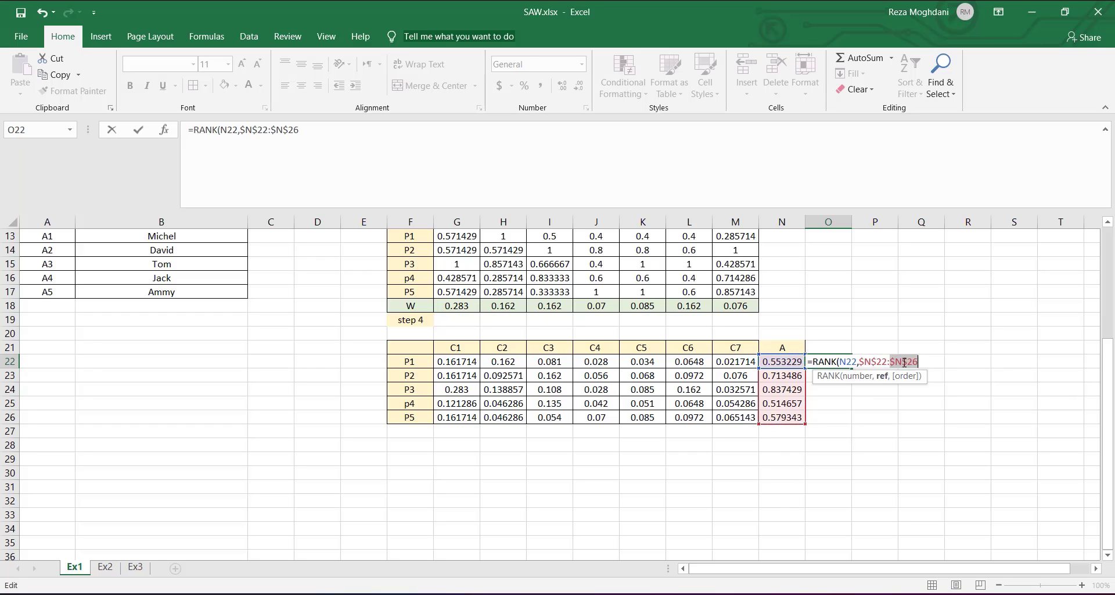
{"action": "left_click", "coordinate": [458, 154]}
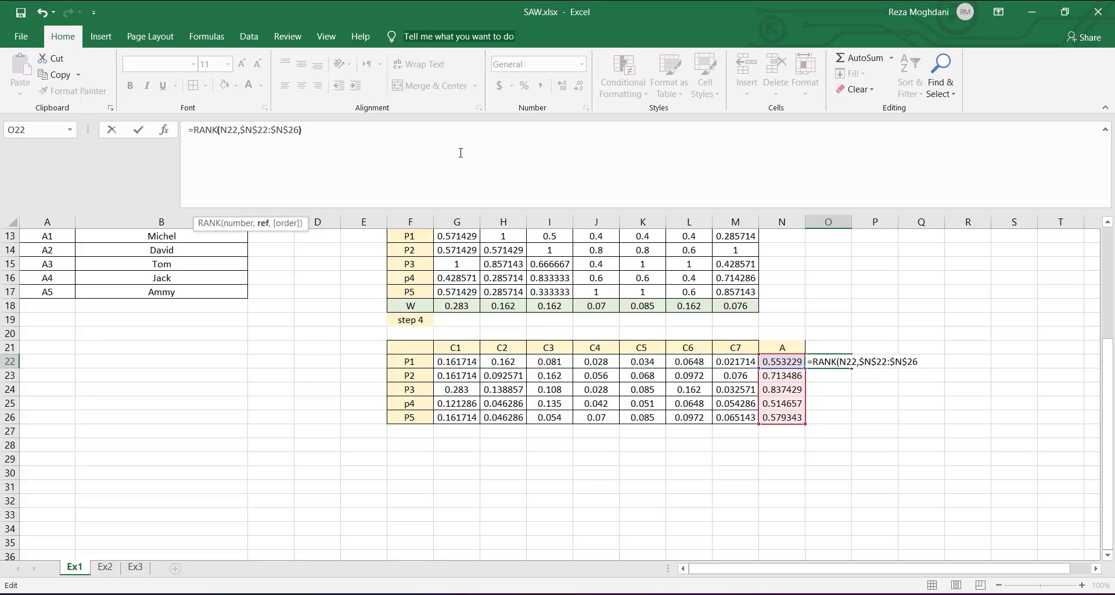
{"action": "type", "text": ")"}
{"action": "key", "text": "Return"}
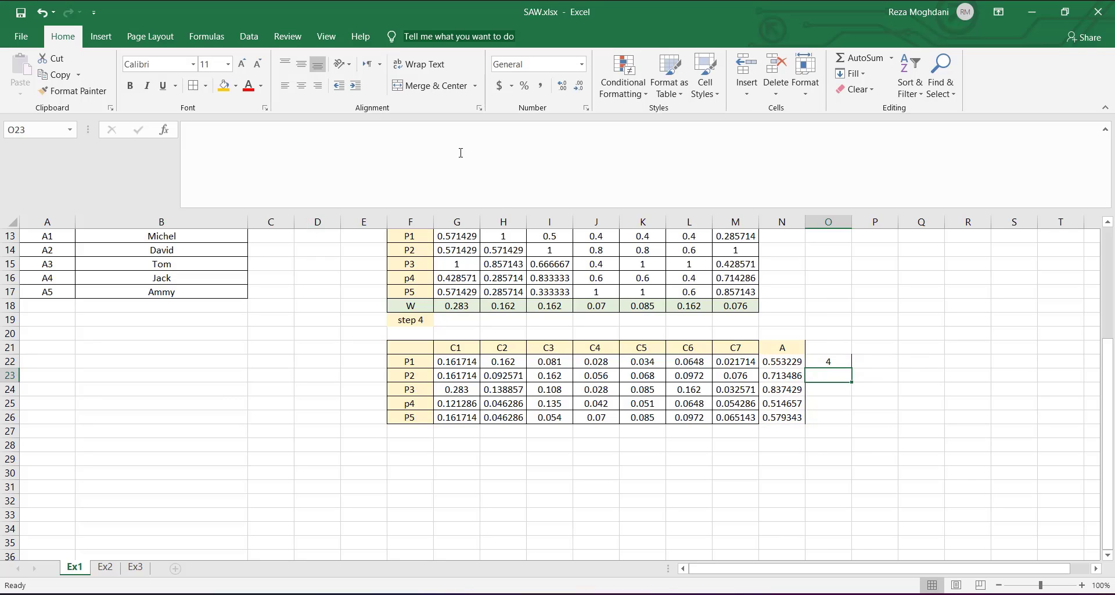
Step: Fill the O22 rank formula down to O26 to rank all five alternatives
{"action": "left_click", "coordinate": [831, 363]}
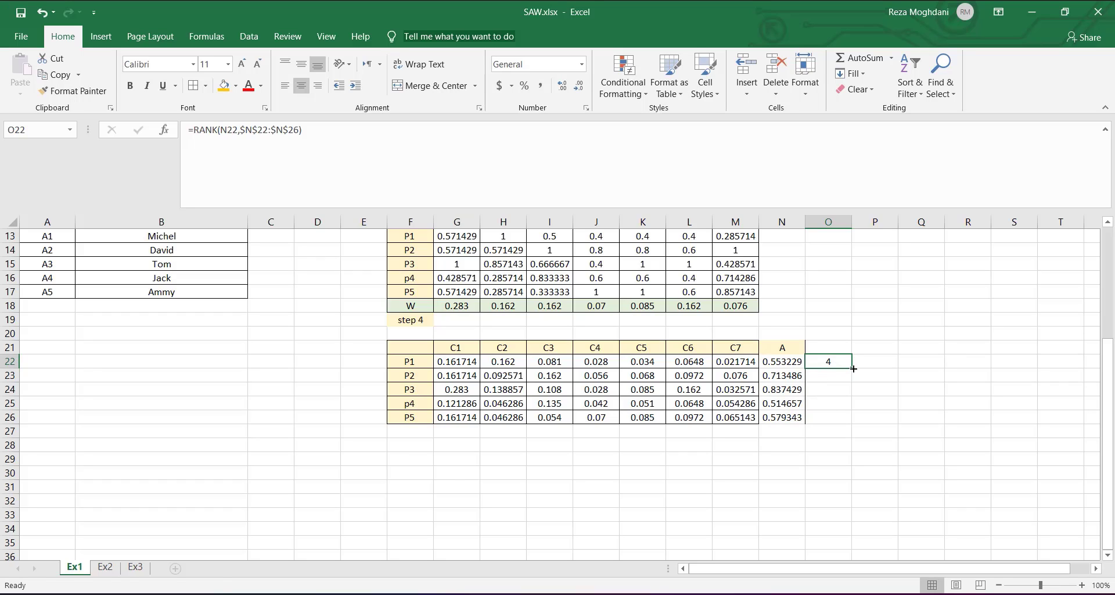
{"action": "left_click_drag", "start_coordinate": [853, 368], "coordinate": [854, 424]}
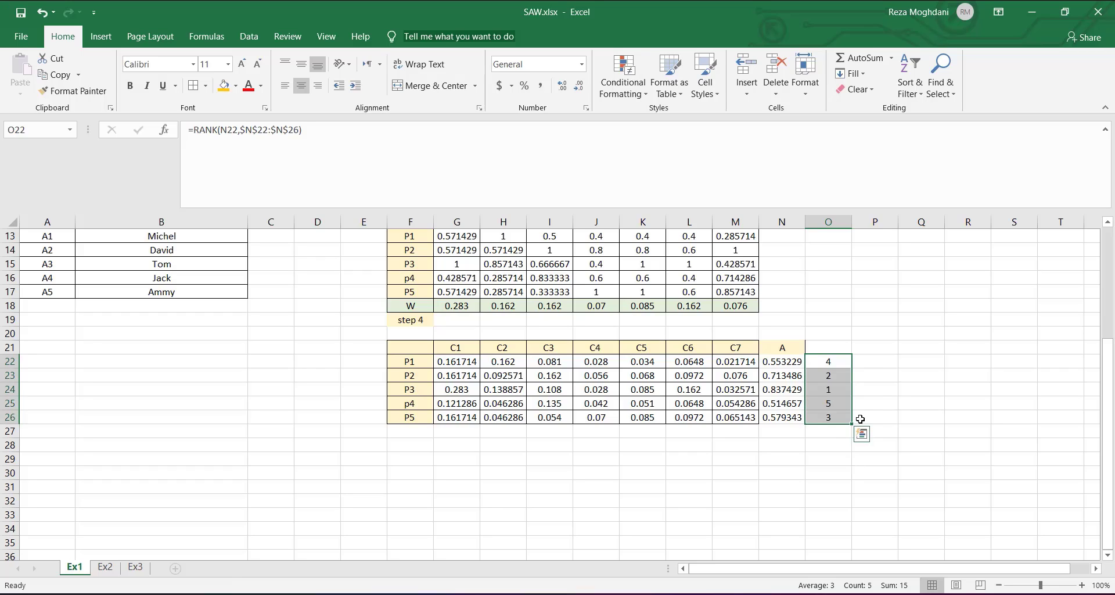
{"action": "left_click", "coordinate": [843, 391]}
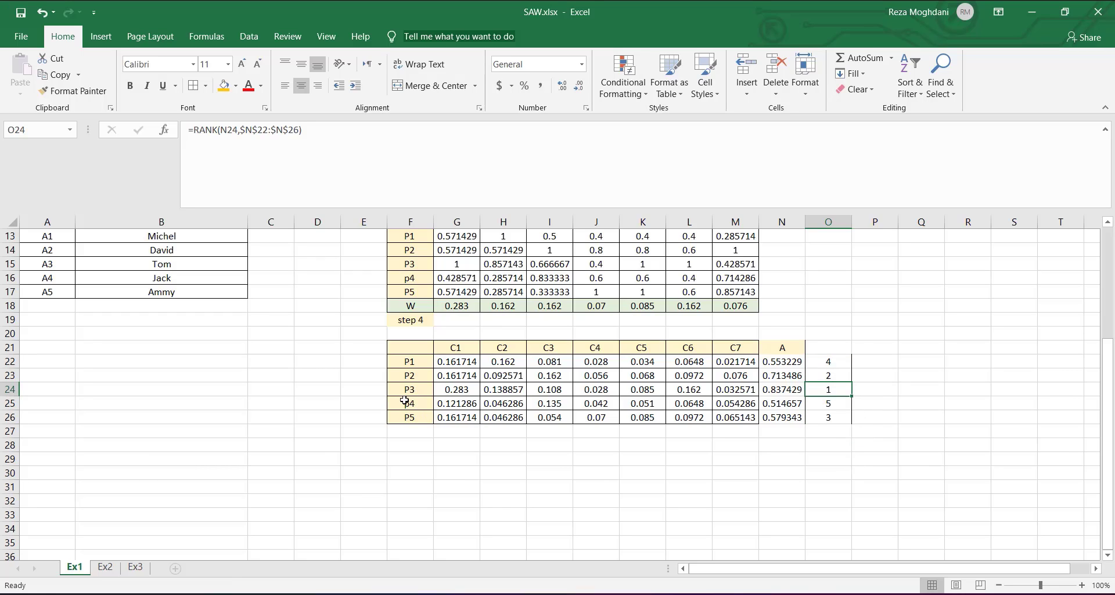